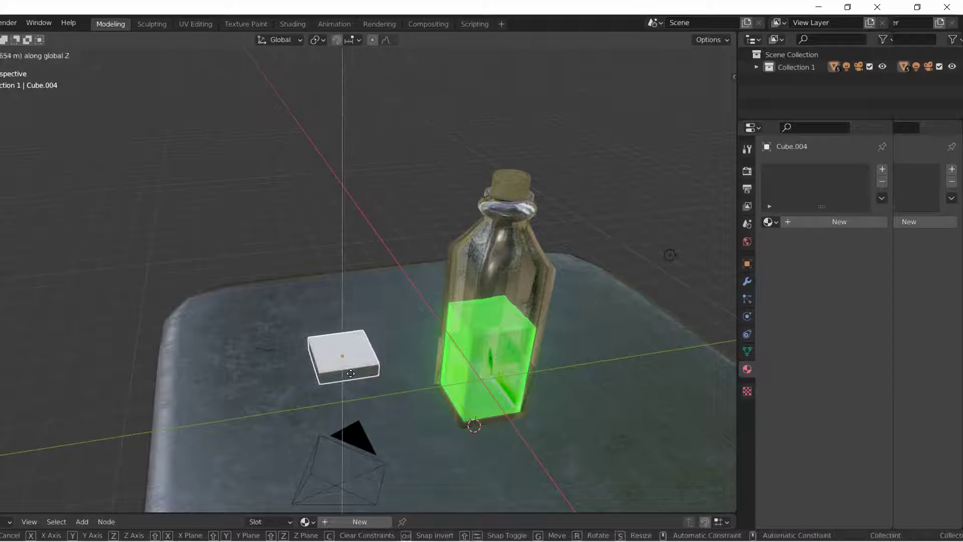
Set the flat box down beside the bottle and subdivide the edges of its top and bottom faces with 4 cuts
left_click(352, 360)
key("Tab")
key("alt+a")
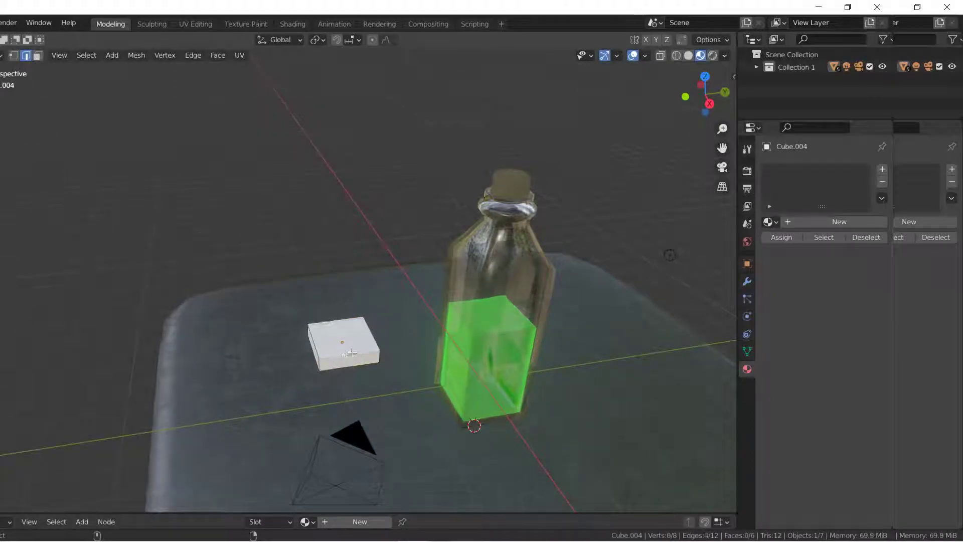
key("ctrl+e")
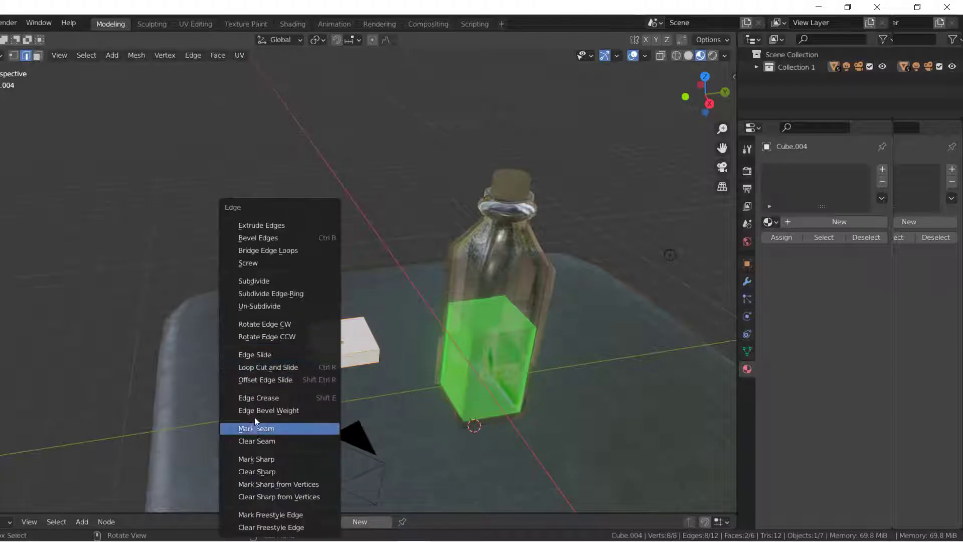
left_click(257, 280)
key("ctrl+e")
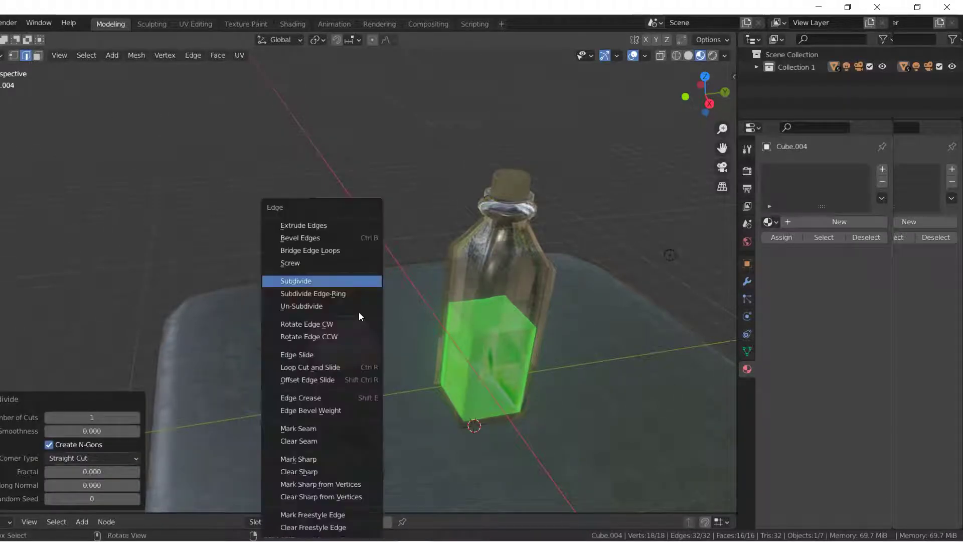
left_click(138, 416)
left_click(138, 417)
left_click(138, 416)
Round the box's bottom outer edge loop into a circle using To Sphere with factor 1
key("alt+a")
left_click(332, 367, "alt")
middle_click_drag(332, 368, 494, 351)
left_click(349, 369, "alt+shift")
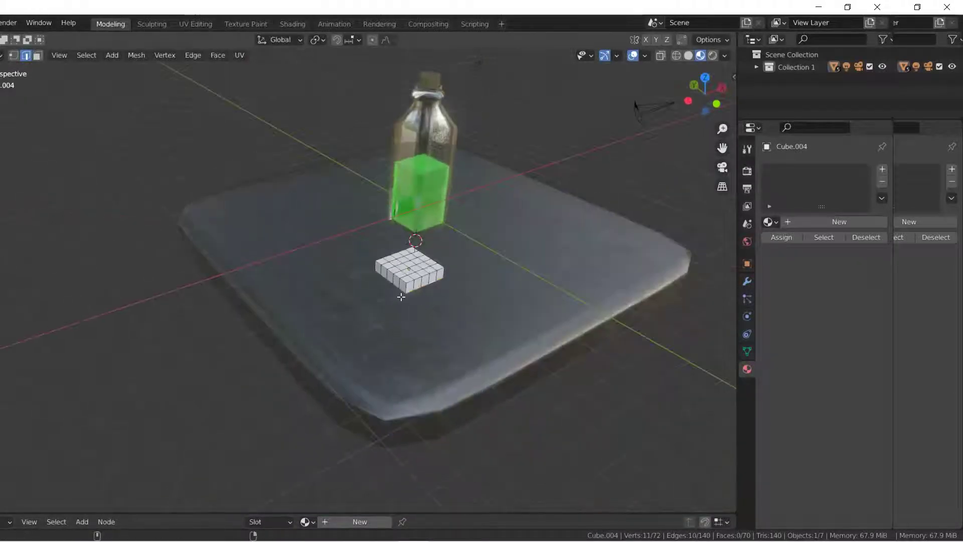
middle_click_drag(380, 295, 462, 303)
middle_click_drag(290, 254, 336, 256)
left_click(270, 267, "alt+shift")
scroll(315, 289, "up", 2)
key("shift+alt+s")
key("1")
key("Return")
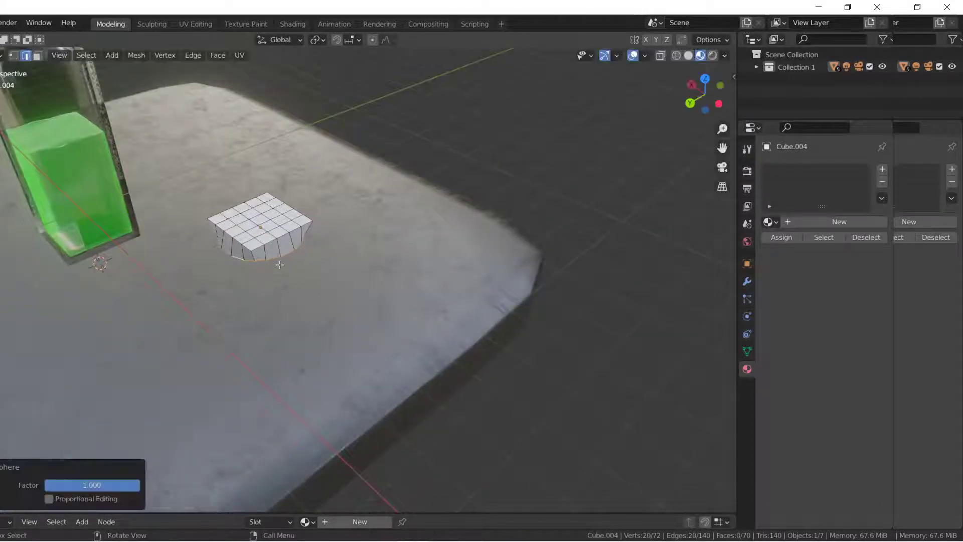
Round the box's top outer edge loop into a circle using To Sphere with factor 1
left_click(272, 241, "alt")
left_click(270, 241, "alt")
left_click(238, 242, "alt+shift")
middle_click_drag(239, 241, 391, 261)
middle_click_drag(281, 301, 339, 243)
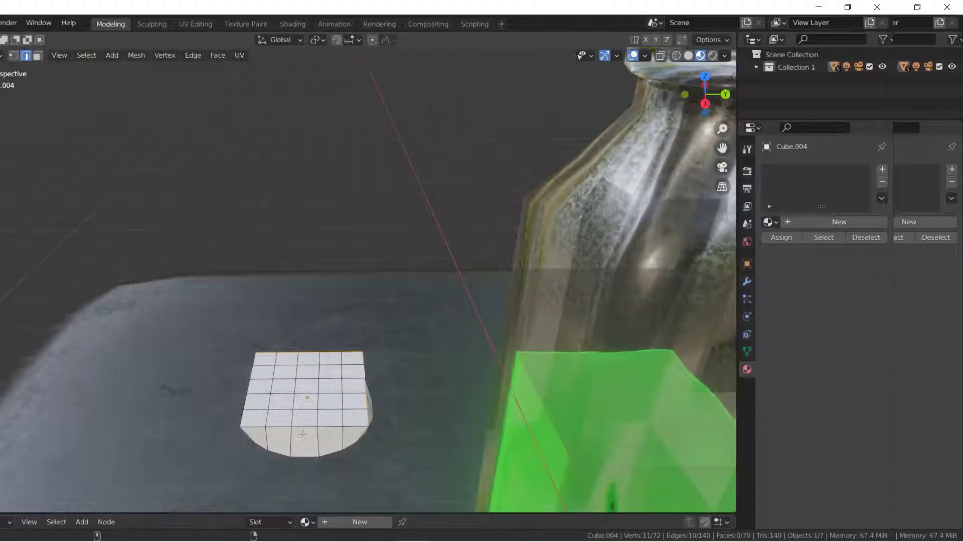
middle_click_drag(275, 426, 357, 386)
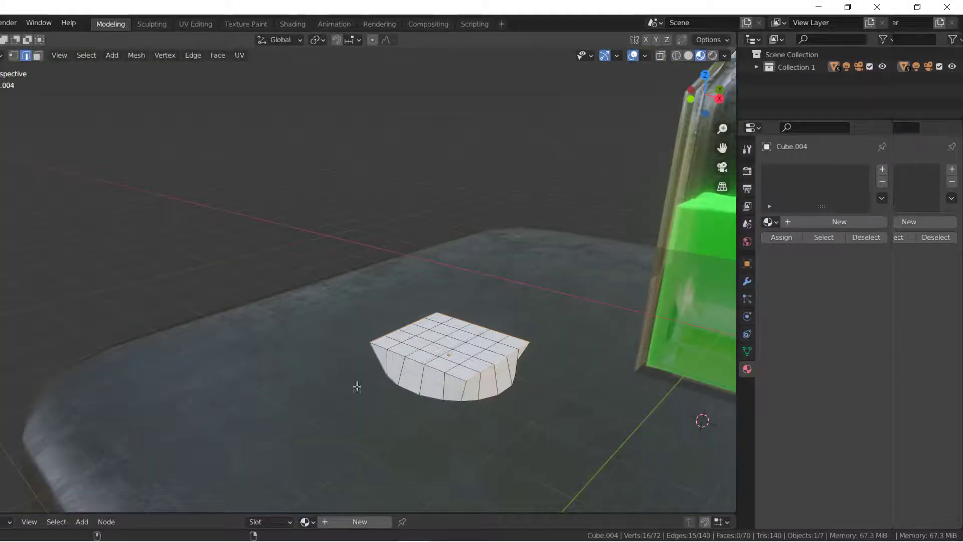
key("alt+shift+s")
key("1")
left_click(433, 365)
Extrude the disc's ring of side faces in place, then scale it vertically and slightly outward in the horizontal plane
middle_click_drag(433, 366, 421, 366)
key("3")
left_click(431, 396, "alt")
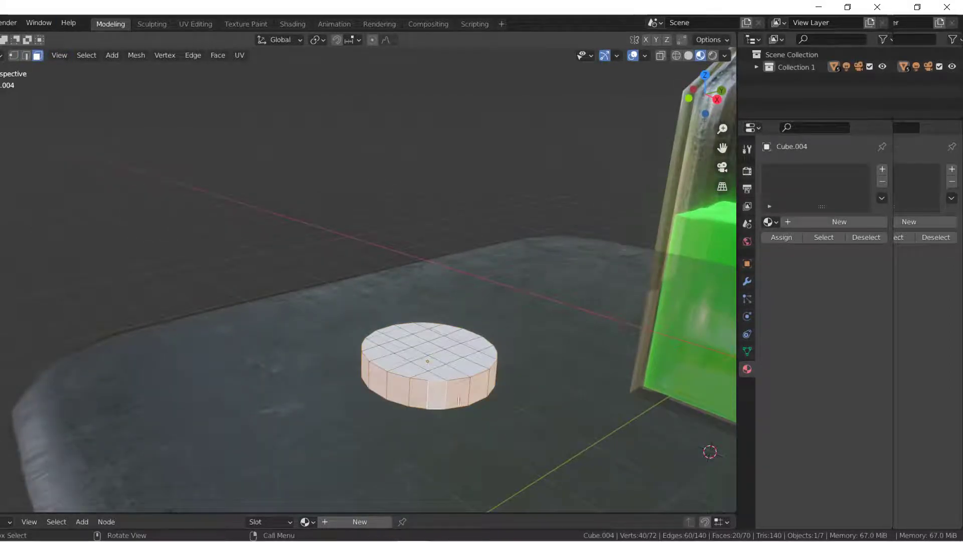
key("e")
right_click(486, 402)
key("s")
key("z")
left_click(555, 396)
key("s")
key("shift+z")
left_click(556, 397)
Extrude the top and bottom faces, scale them inward horizontally to form a rim, and extrude them again in place
key("ctrl+KP_Add")
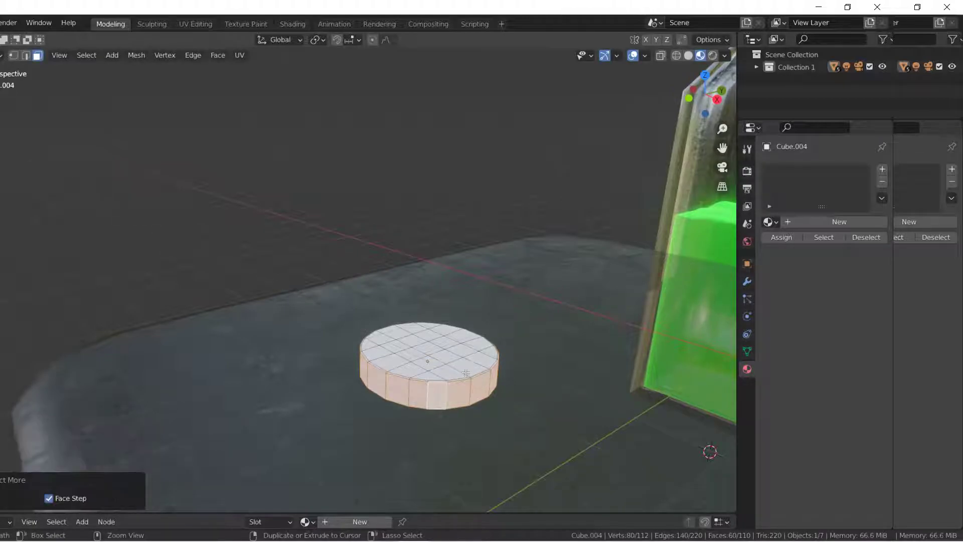
key("ctrl+i")
key("e")
key("Escape")
key("s")
key("shift+z")
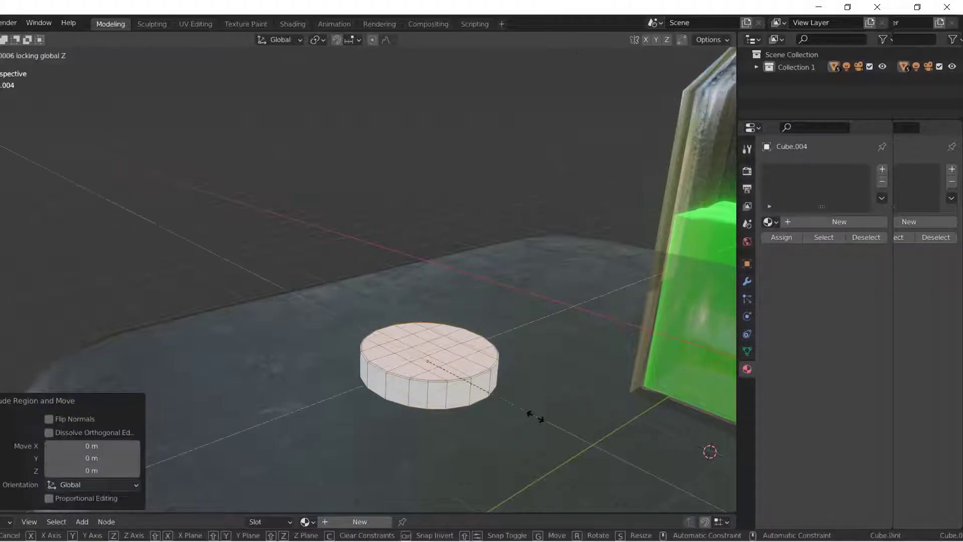
left_click(520, 410)
key("e")
key("Escape")
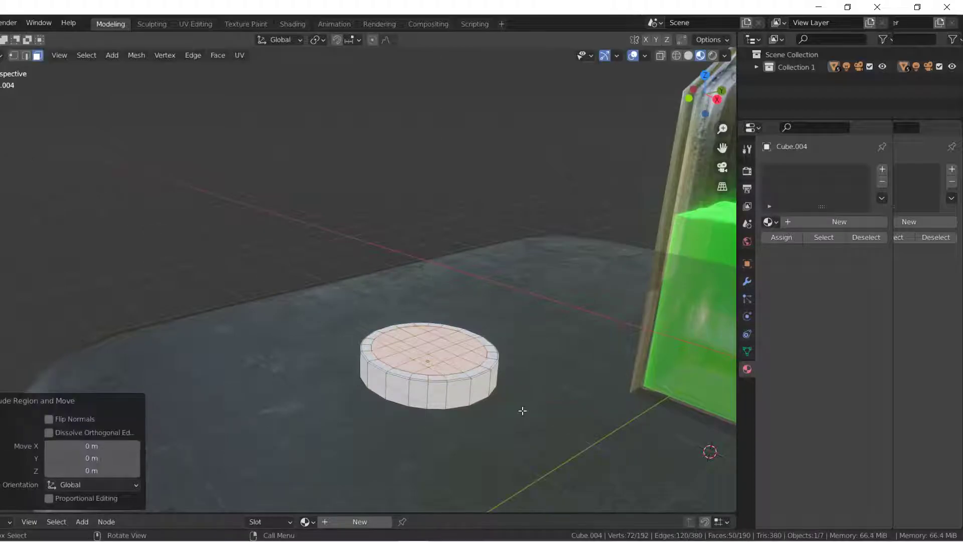
key("s")
key("z")
left_click(514, 409)
key("ctrl+z")
Scale the newly extruded top and bottom faces to 0.93 horizontally, leaving the Z scale at 1
key("s")
key("shift+z")
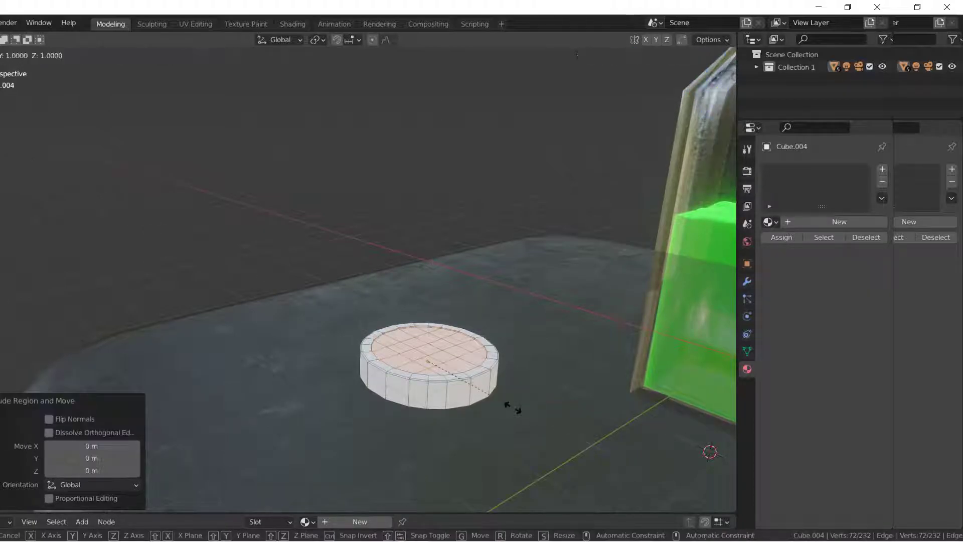
left_click(506, 403)
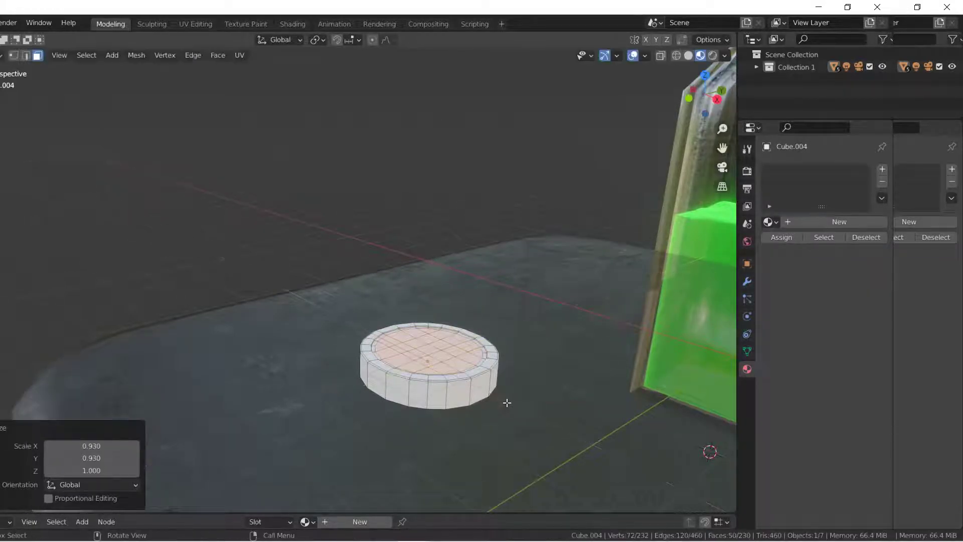
Extrude the top and bottom inner faces in place and scale them to 0.518 horizontally
key("e")
key("Escape")
key("s")
key("shift+z")
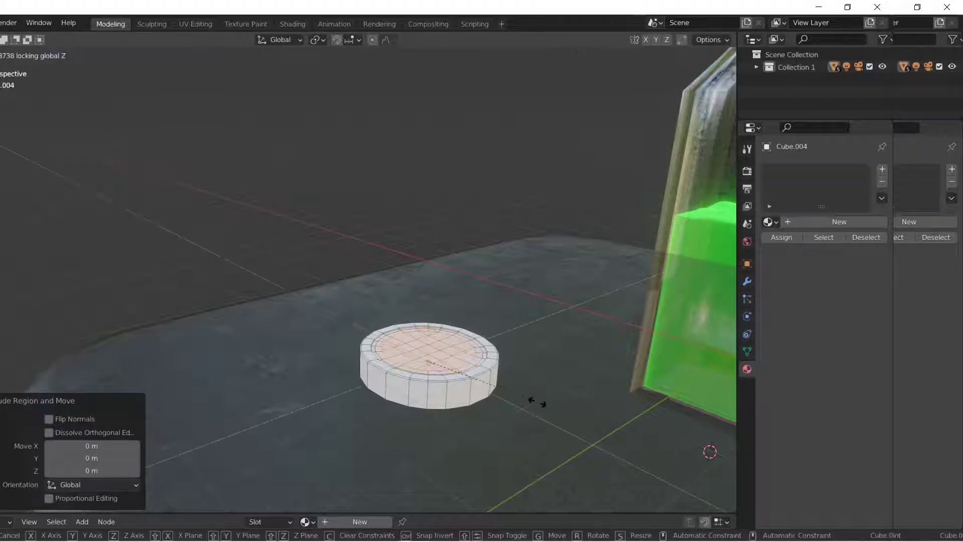
left_click(486, 389)
Merge two neighbouring vertices on the central circle's edge at their center, joining the corners of two ring faces
key("shift+grave")
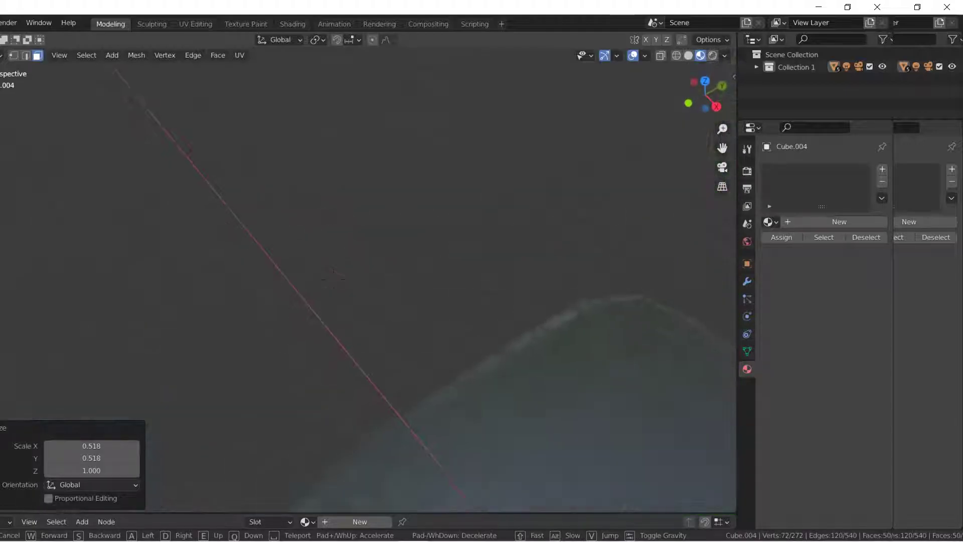
key("w")
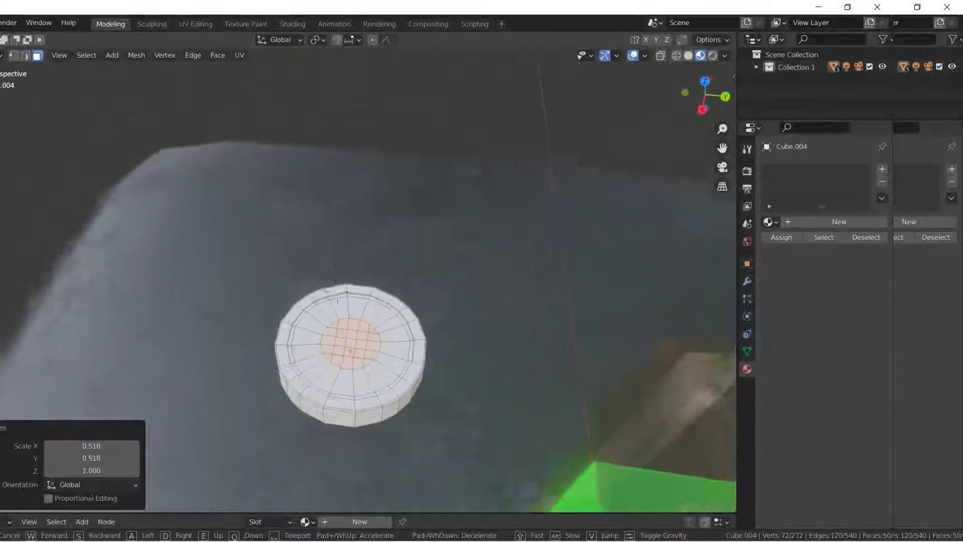
key("w")
left_click(334, 280)
left_click(316, 248)
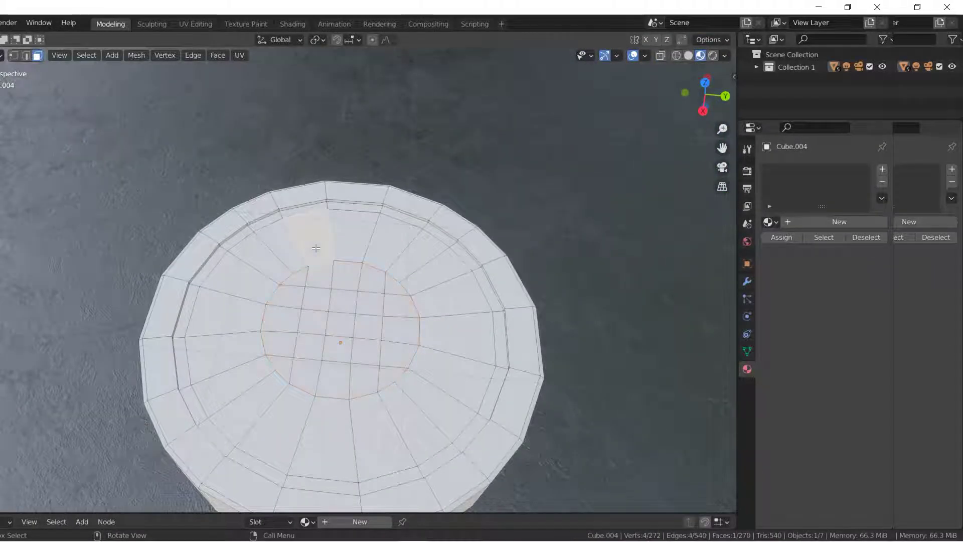
left_click(270, 272, "shift")
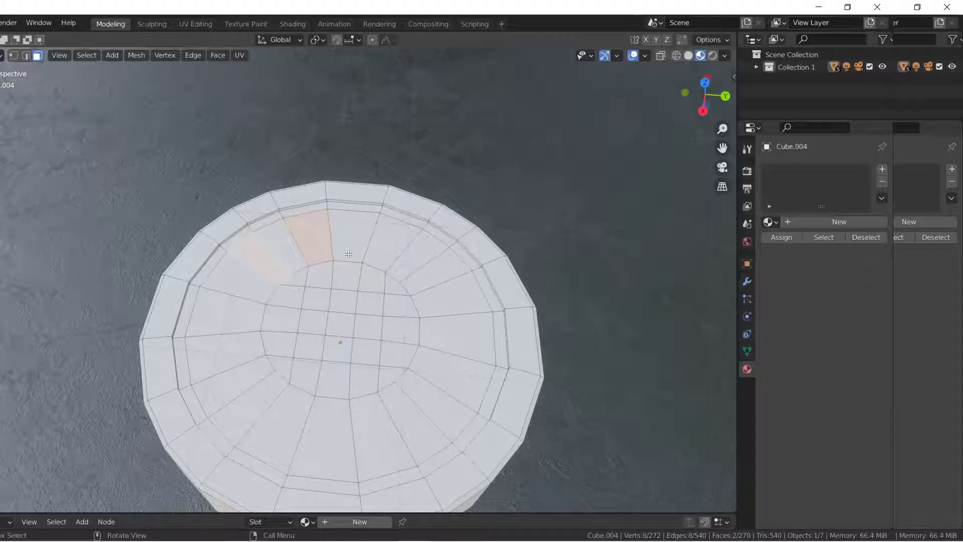
key("1")
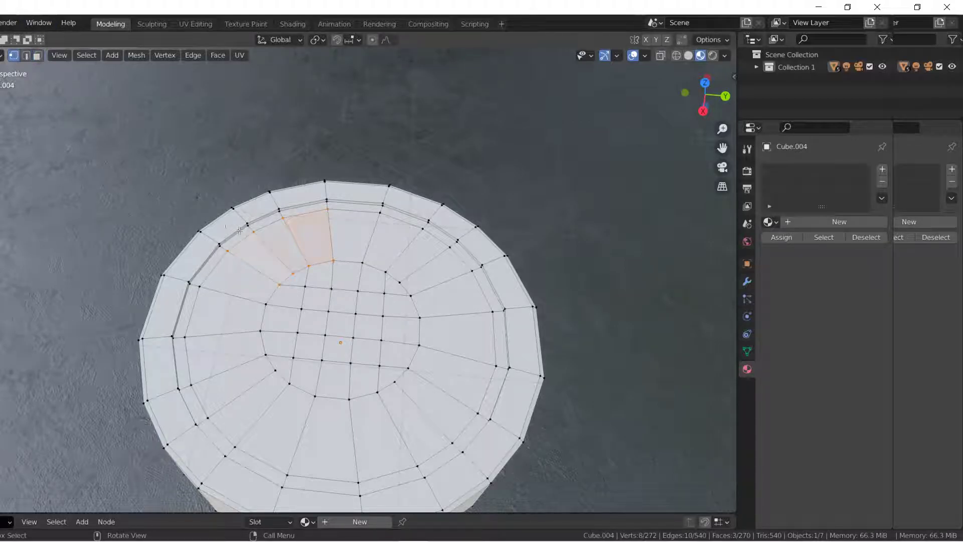
left_click(309, 265)
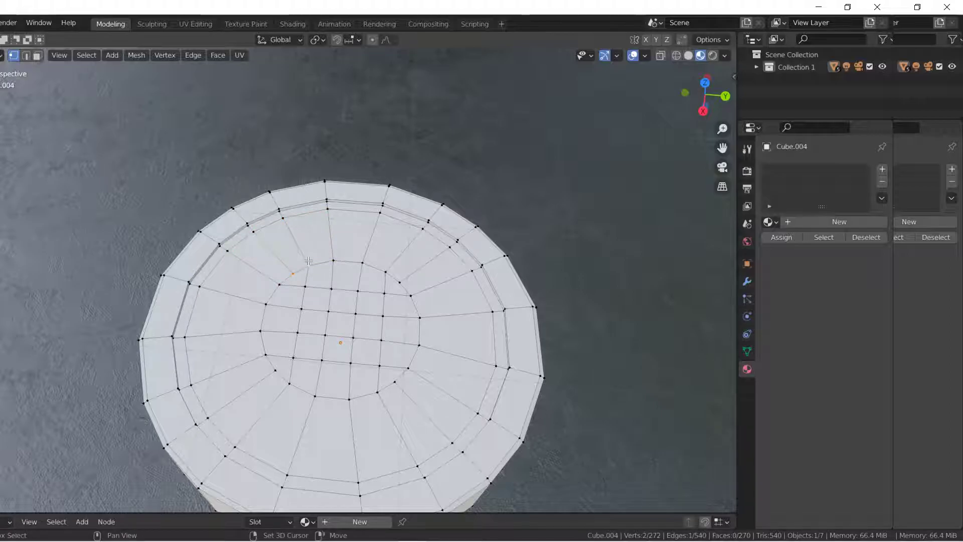
key("m")
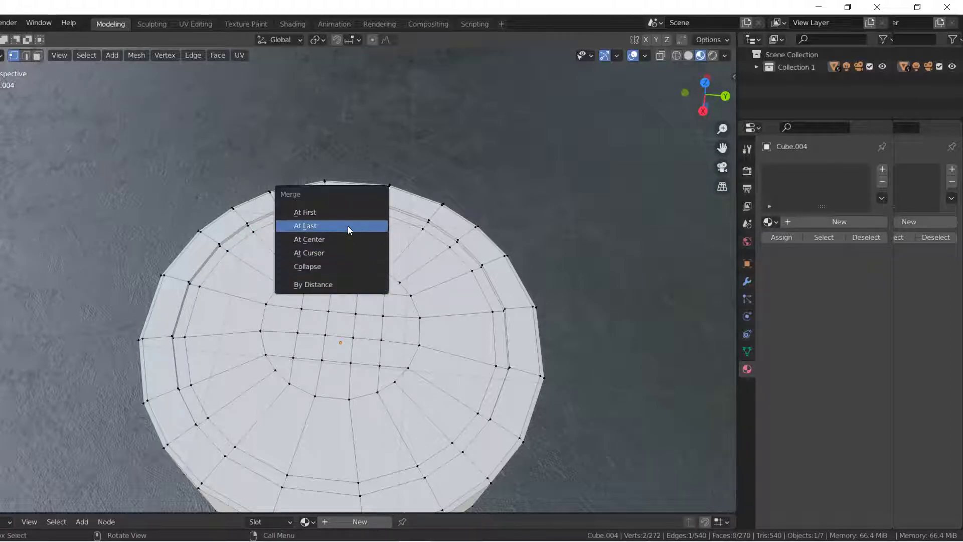
left_click(348, 239)
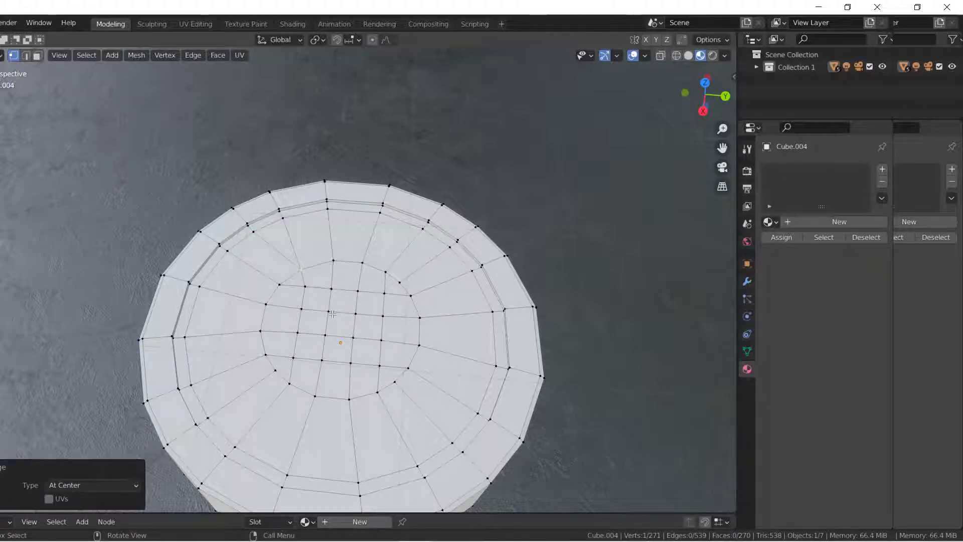
Subdivide the selected edges of the ring faces beside the central circle, then clear the selection
left_click(335, 260)
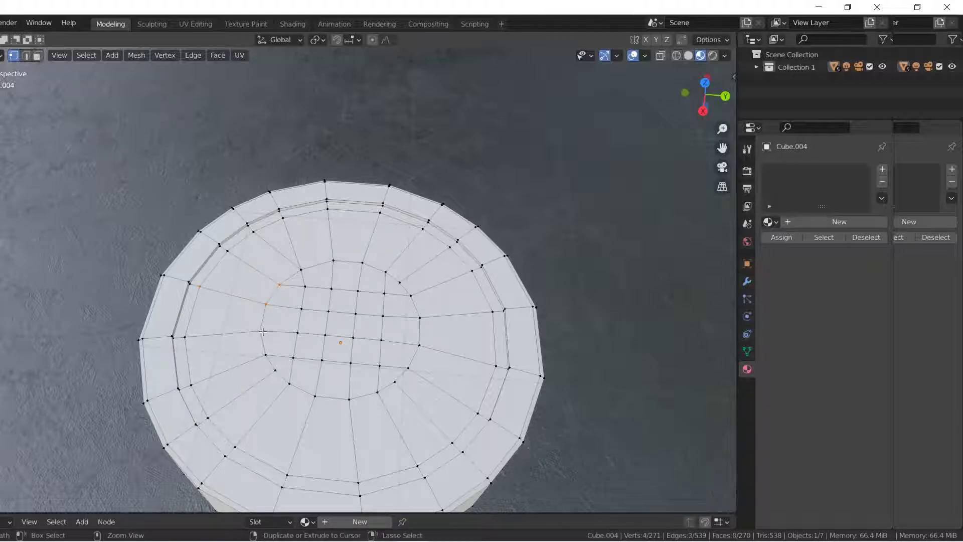
key("ctrl+e")
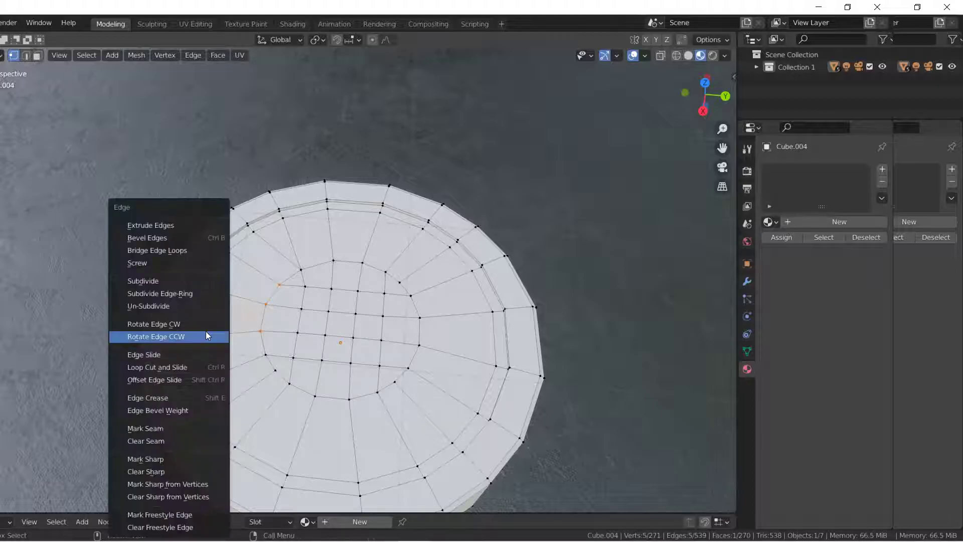
left_click(191, 279)
key("alt+a")
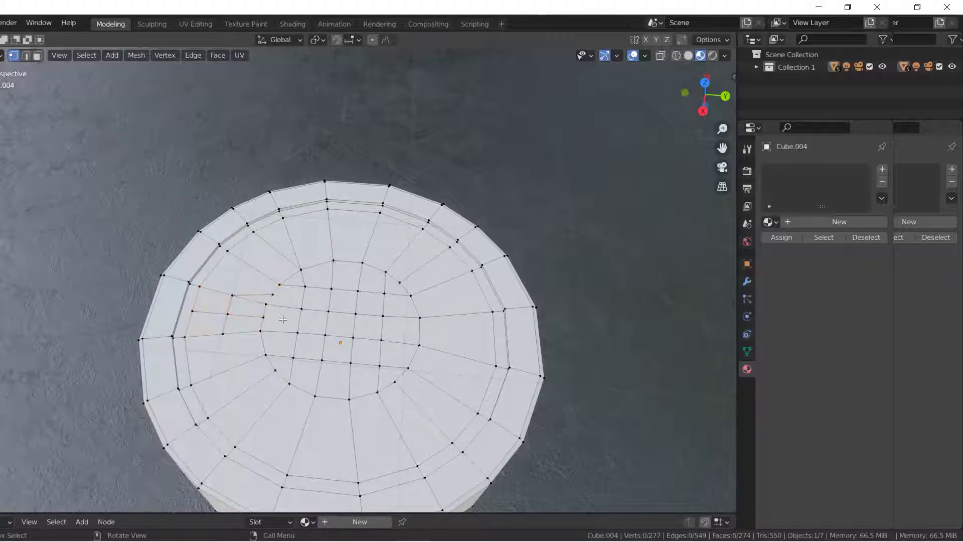
Slide the new vertices in the subdivided ring area along their edges to reshape the faces, and switch to face selection
left_click(231, 295)
key("g")
key("g")
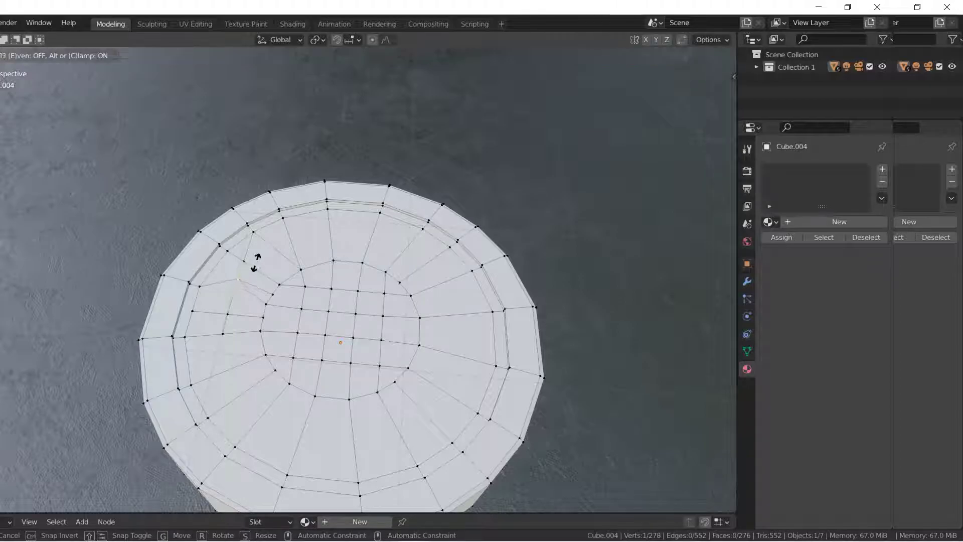
left_click(256, 261)
left_click(162, 243)
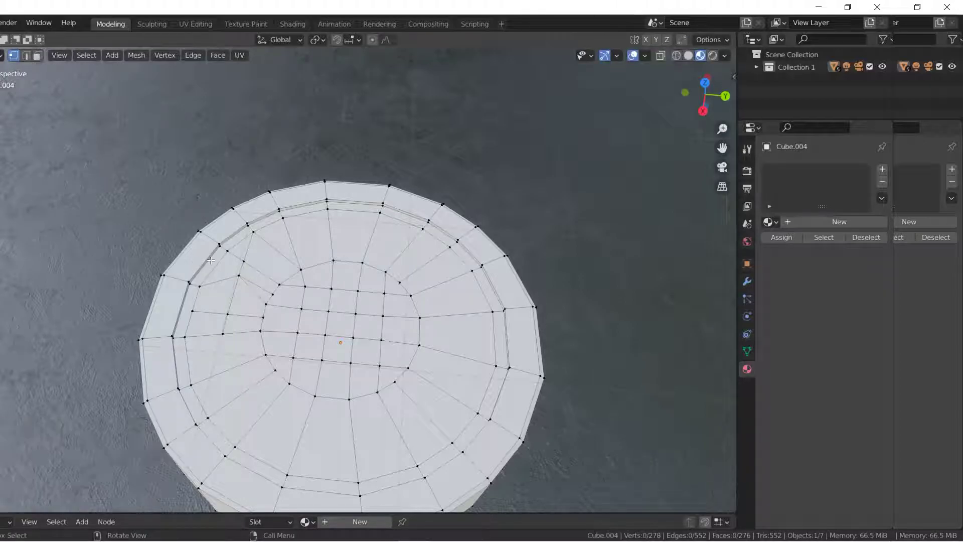
left_click(253, 291)
key("g")
key("g")
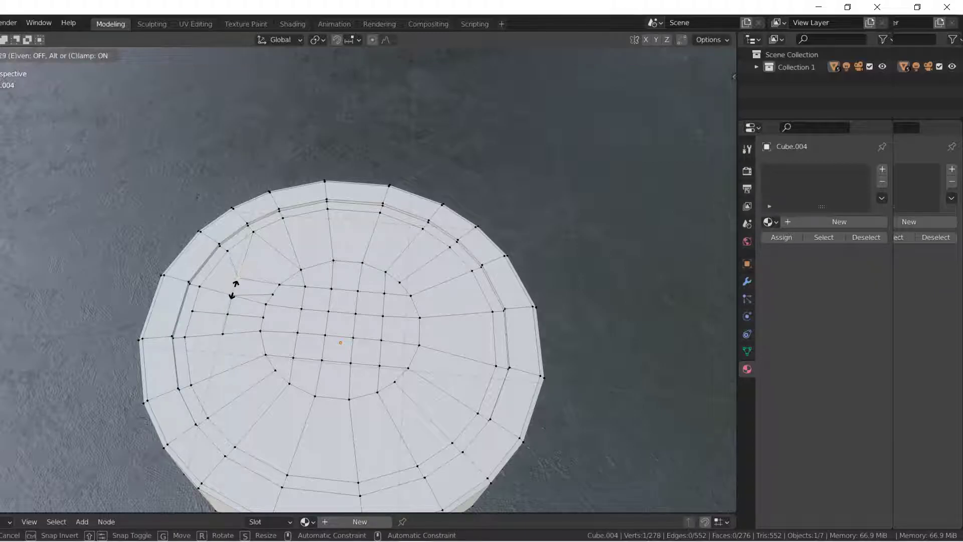
left_click(233, 290)
left_click(37, 55)
left_click(316, 249)
left_click(260, 271, "shift")
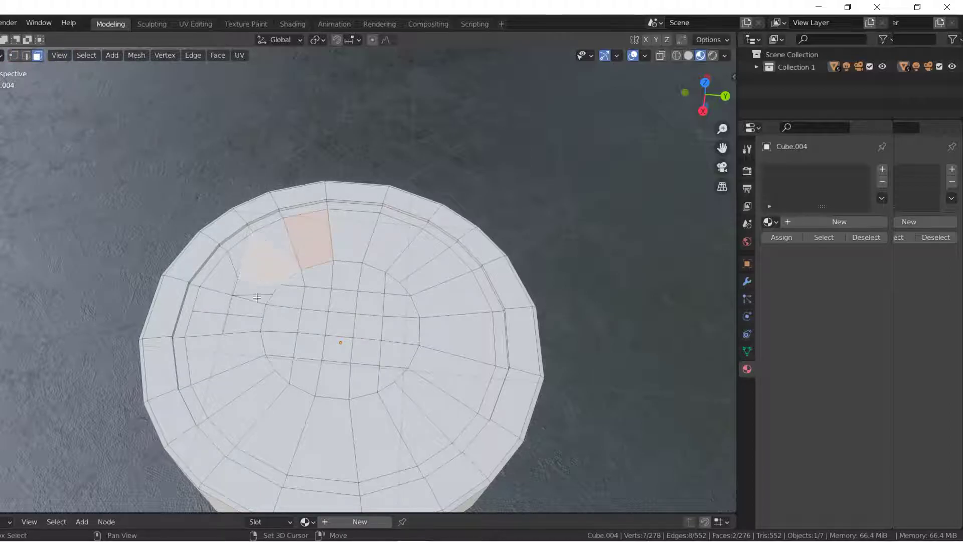
left_click(258, 299, "shift")
left_click(253, 311, "shift")
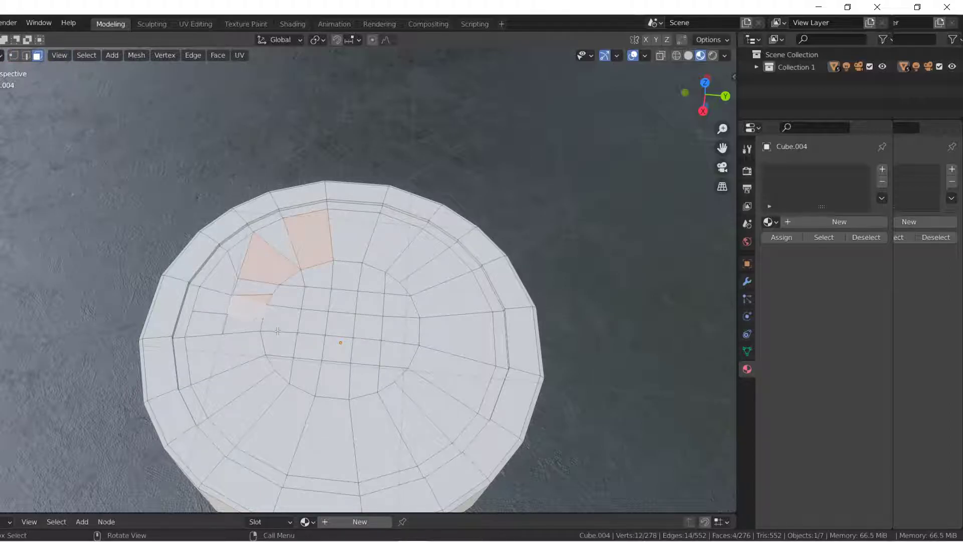
left_click(331, 325, "ctrl")
key("ctrl+KP_Add")
key("ctrl+z")
key("ctrl+z")
key("ctrl+z")
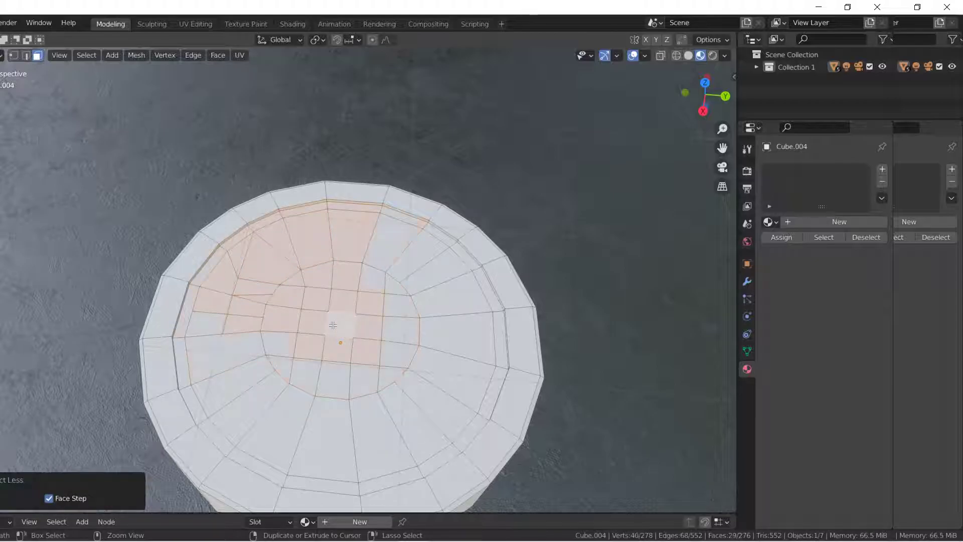
Select all faces of the central circle plus the three separate ring faces bordering it
key("ctrl+KP_Add")
key("ctrl+KP_Add")
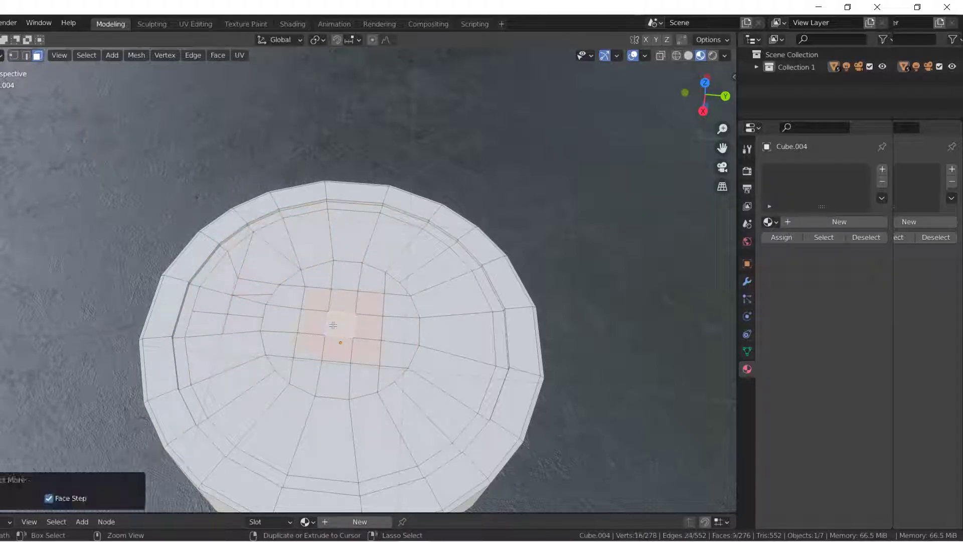
left_click(257, 308, "shift")
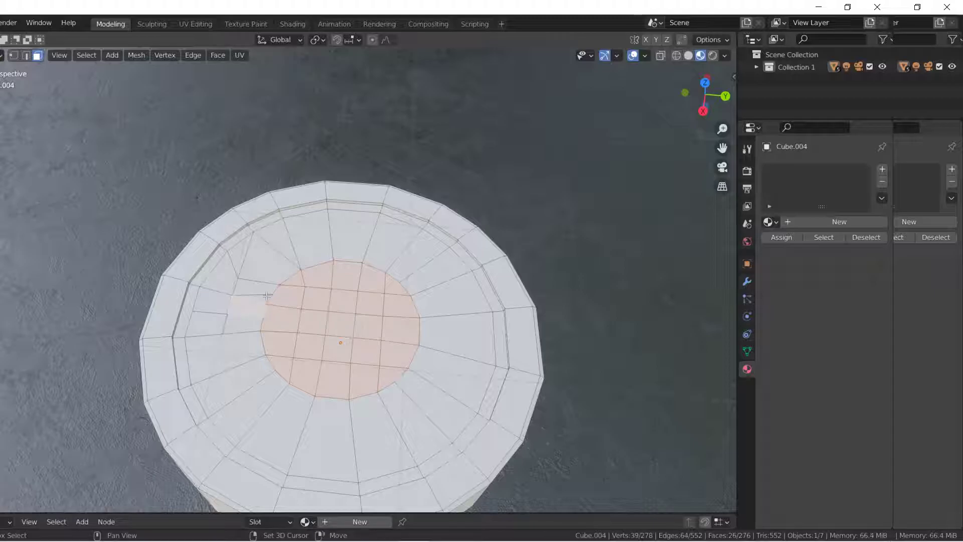
left_click(275, 272, "shift")
left_click(308, 251, "shift")
Inset and extrude the selected circle and ring faces, then return to Object Mode
middle_click_drag(359, 351, 383, 349)
left_click(229, 55)
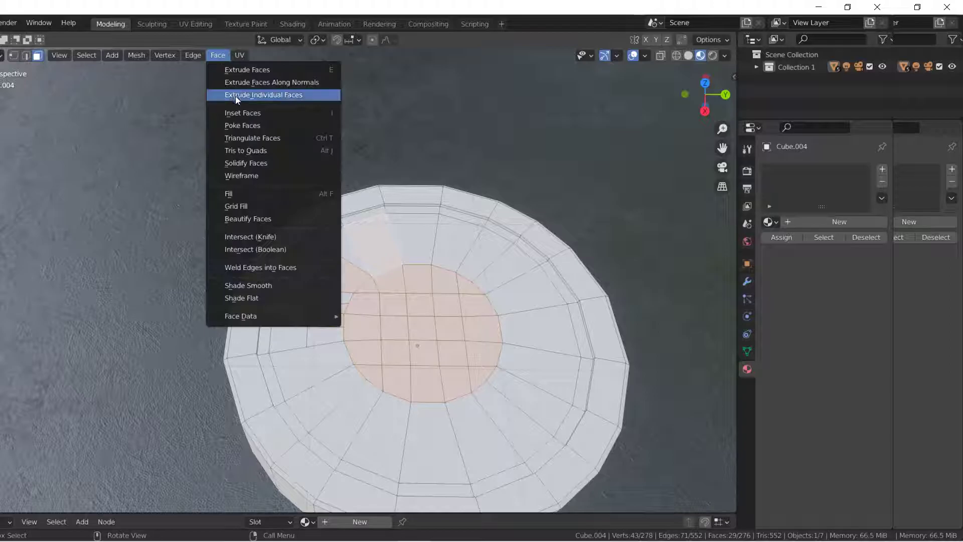
left_click(243, 110)
left_click(247, 114)
key("e")
left_click(417, 321)
key("Tab")
scroll(421, 320, "down", 3)
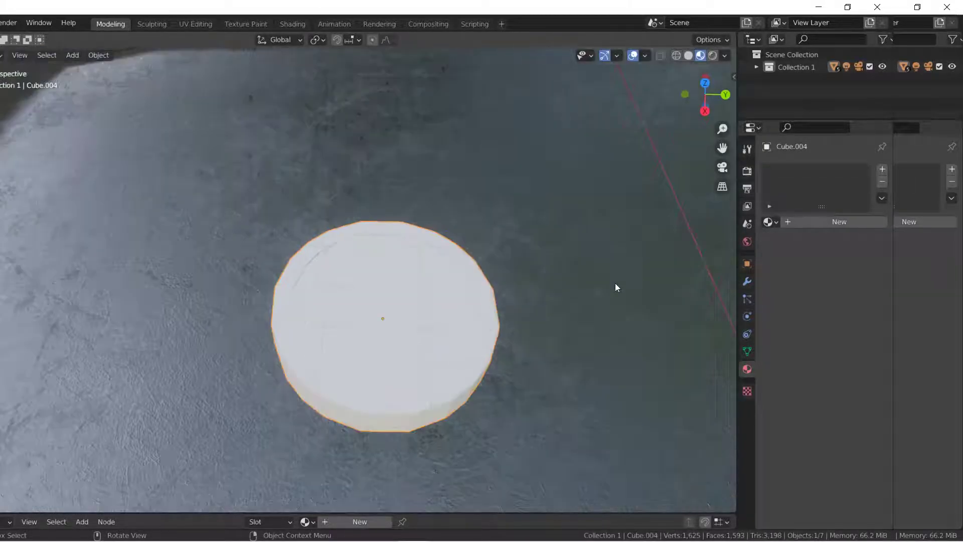
Create a new material for the coin with a yellow base color, Metallic 1 and Roughness 0.05
left_click(863, 223)
left_click(848, 270)
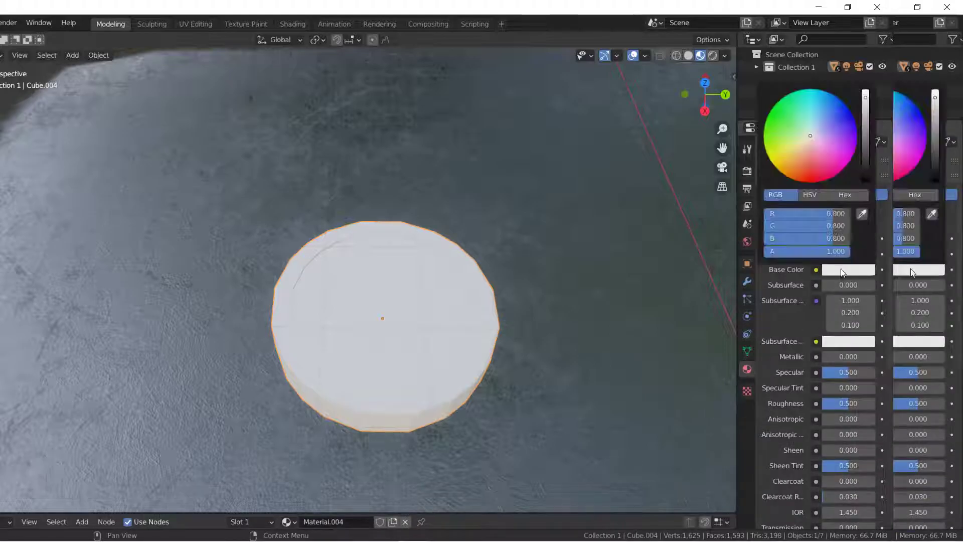
left_click_drag(820, 148, 791, 149)
left_click(856, 357)
type("1")
key("Return")
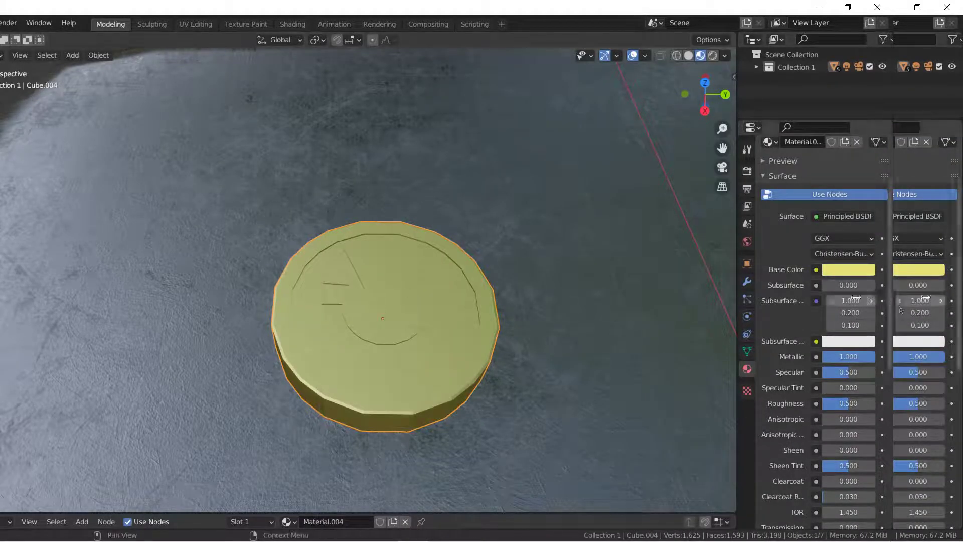
left_click(834, 403)
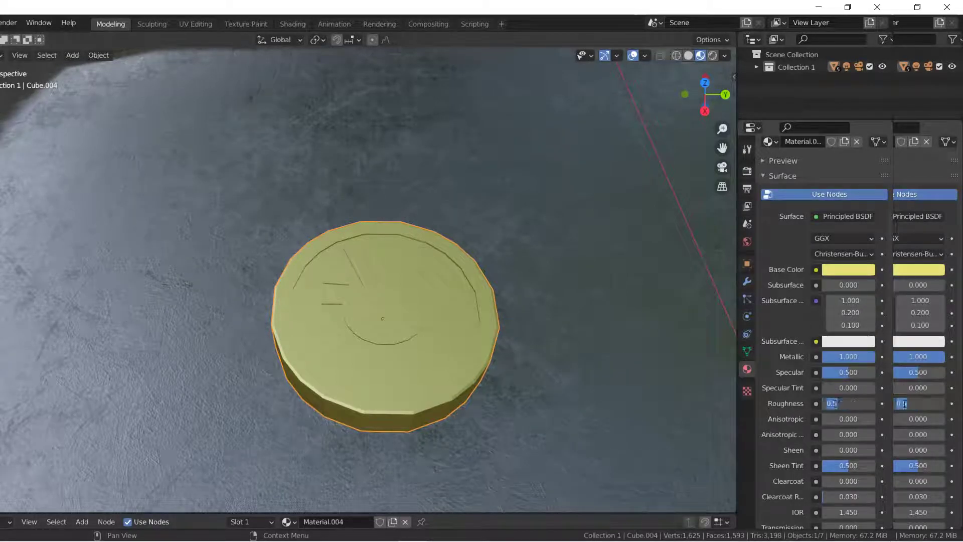
key("Return")
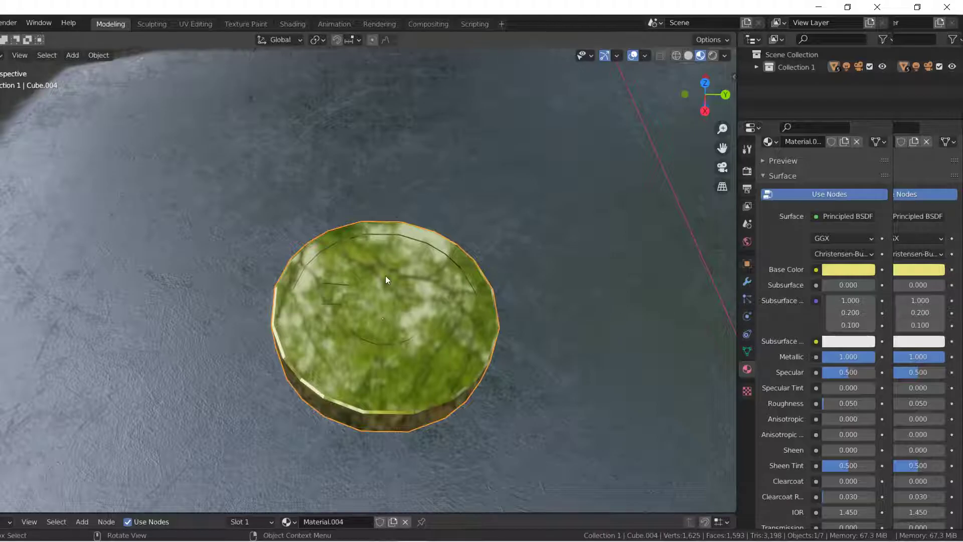
Add a Subdivision Surface modifier to the coin and apply Shade Smooth
left_click(747, 281)
left_click(800, 170)
left_click(651, 380)
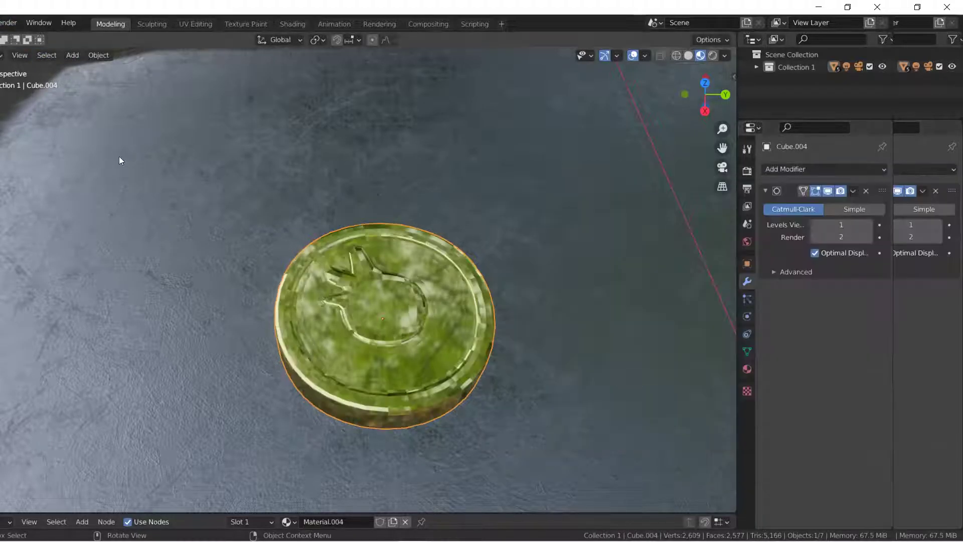
left_click(99, 55)
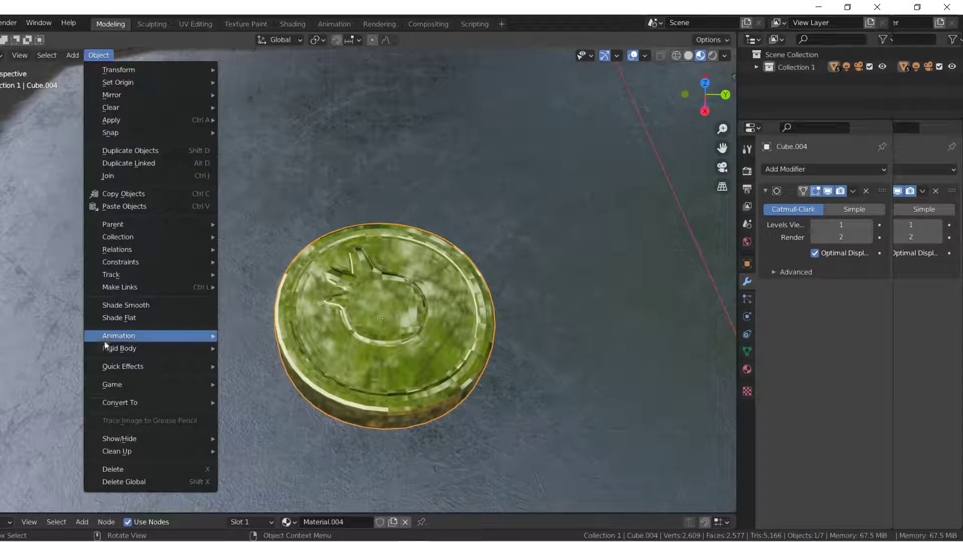
left_click(120, 305)
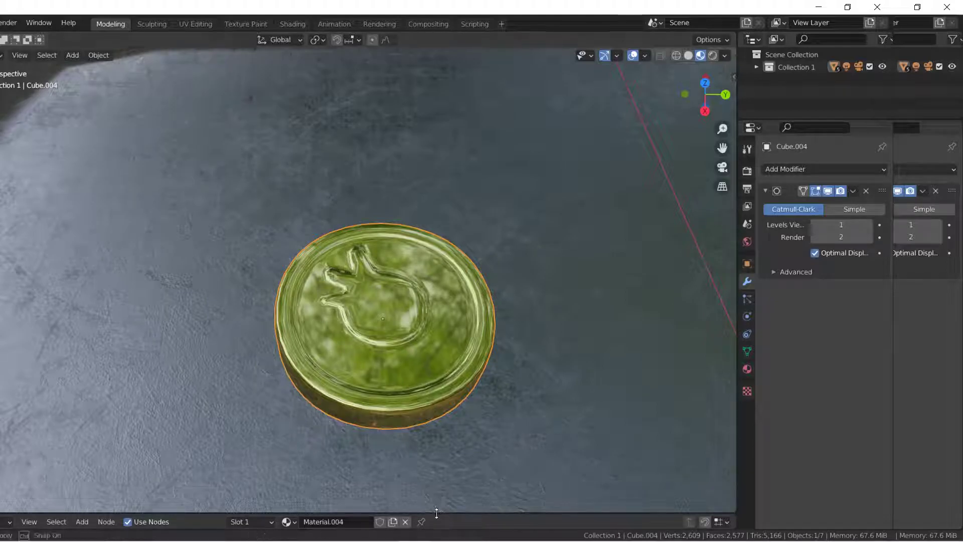
Add an Image Texture node to the coin's material and connect its Color output to the Principled BSDF's Roughness
left_click_drag(432, 514, 311, 216)
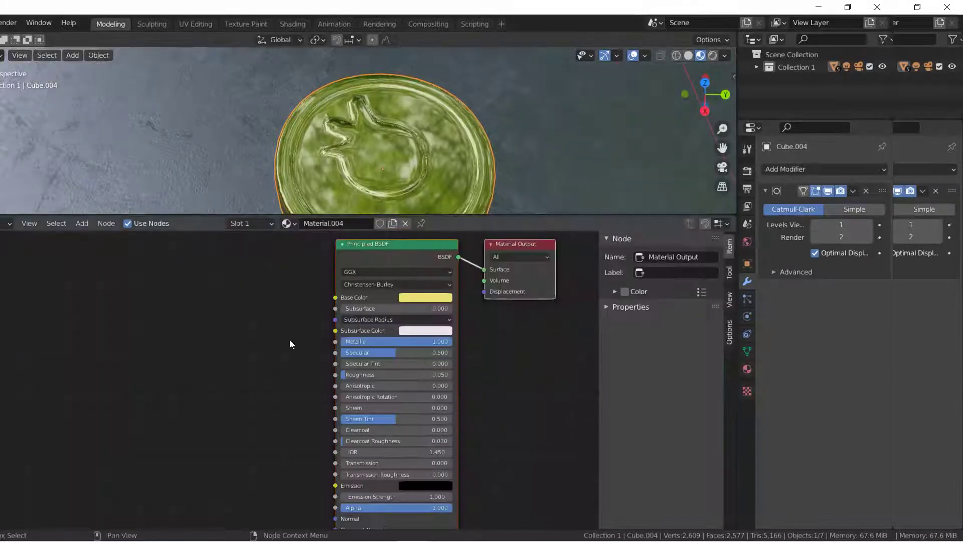
left_click(82, 223)
mouse_move(108, 288)
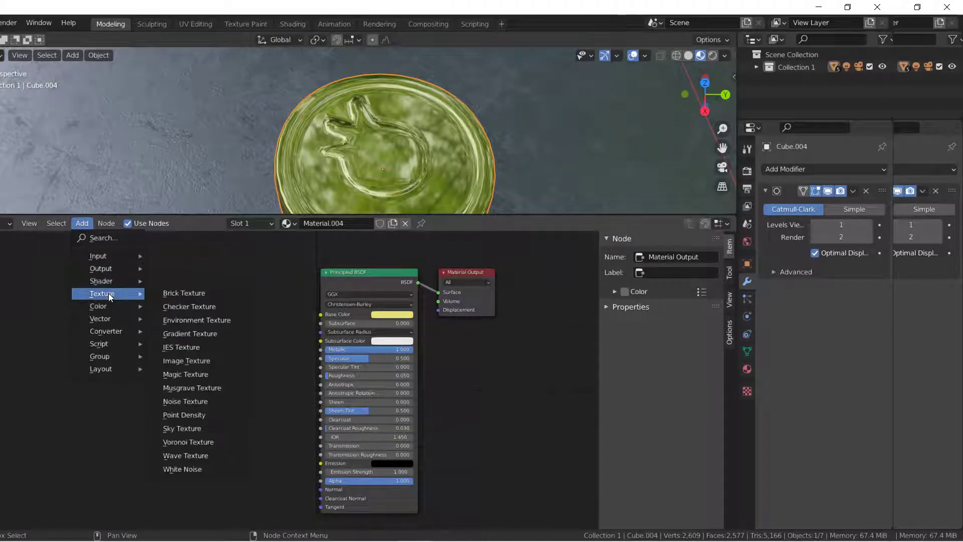
left_click(177, 367)
left_click(115, 372)
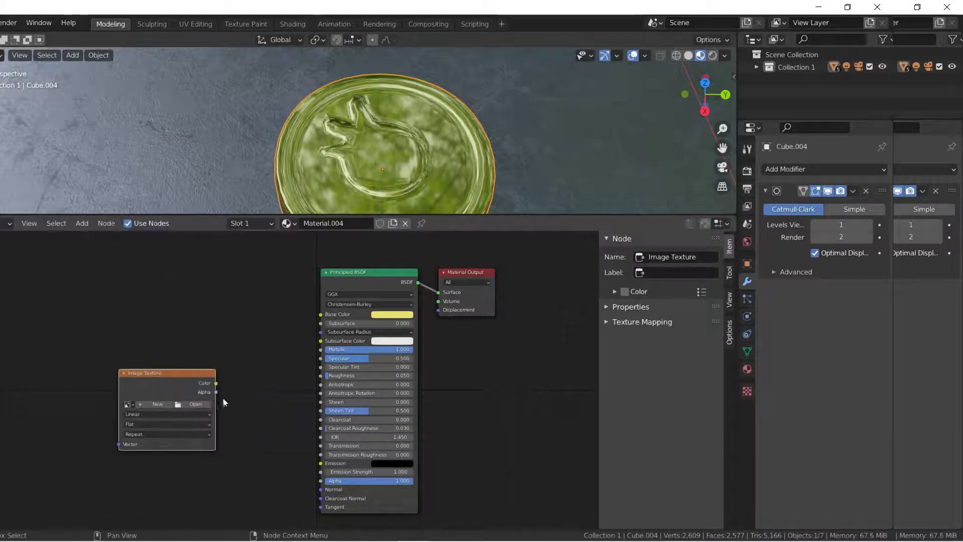
left_click_drag(216, 384, 321, 376)
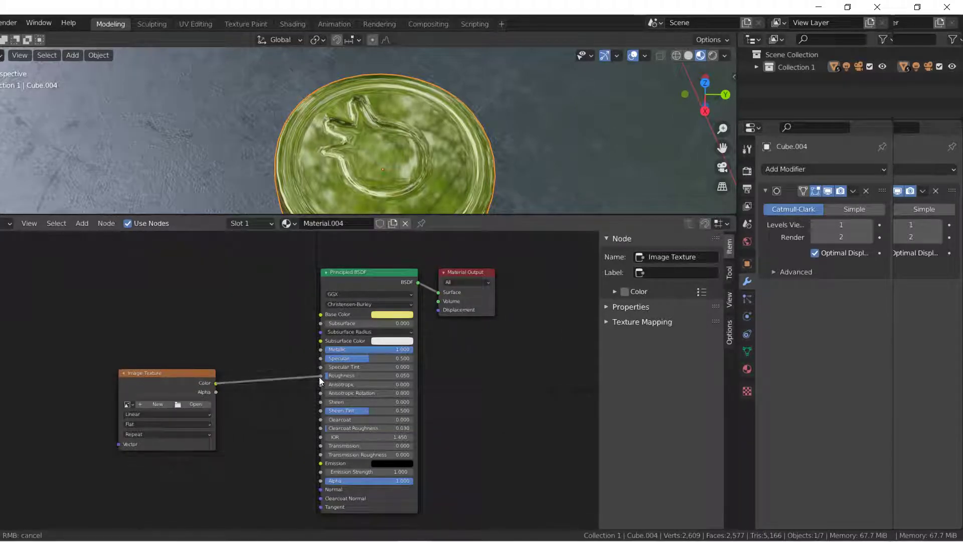
Assign the existing tile scratch image to the Image Texture node and set its projection to Box
left_click(129, 403)
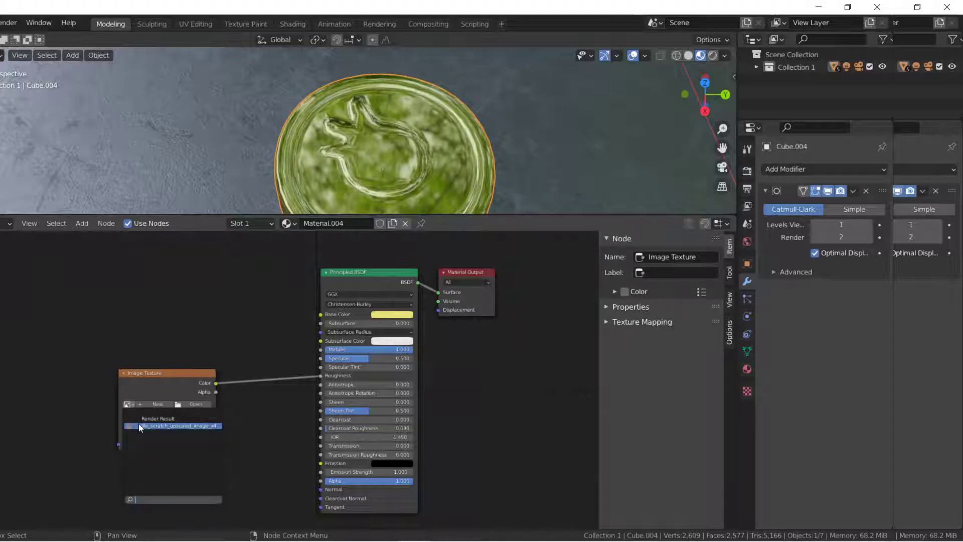
left_click(139, 426)
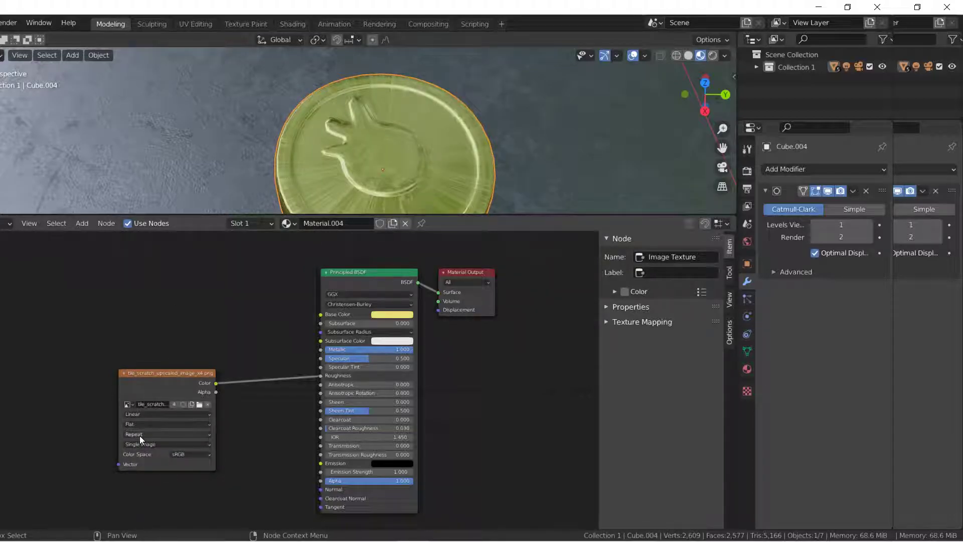
left_click(140, 425)
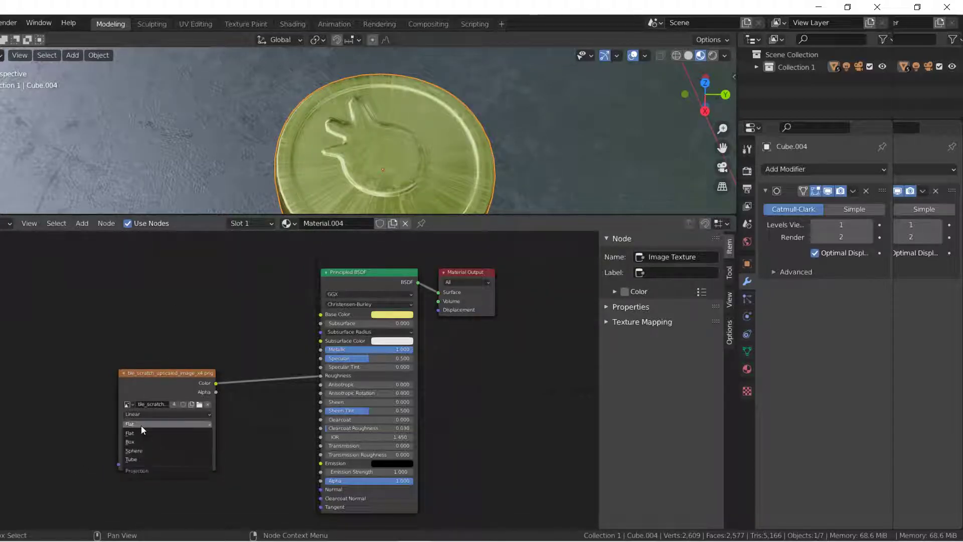
left_click(142, 444)
Add a Geometry node and connect its Position output to the Image Texture node's Vector input
left_click(81, 224)
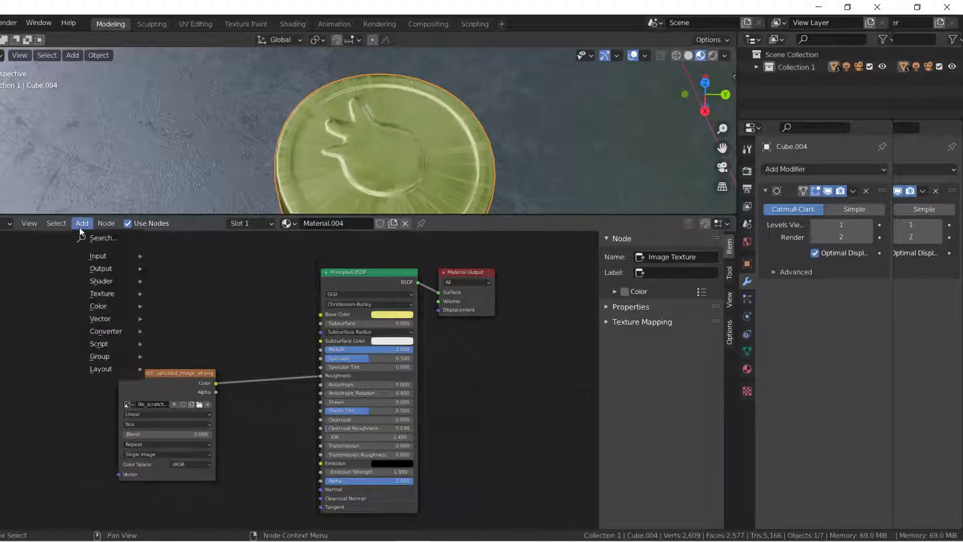
mouse_move(91, 260)
left_click(170, 323)
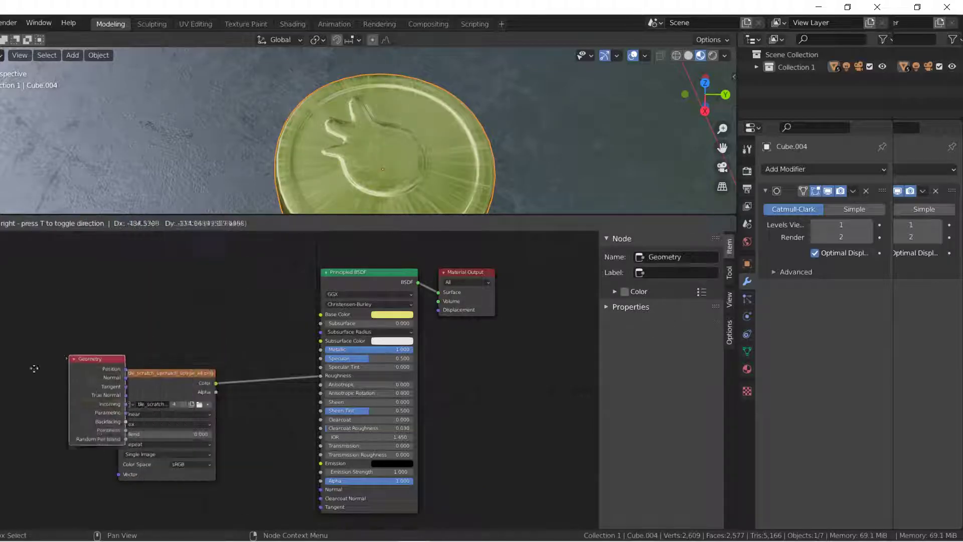
left_click(71, 393)
left_click_drag(65, 393, 119, 474)
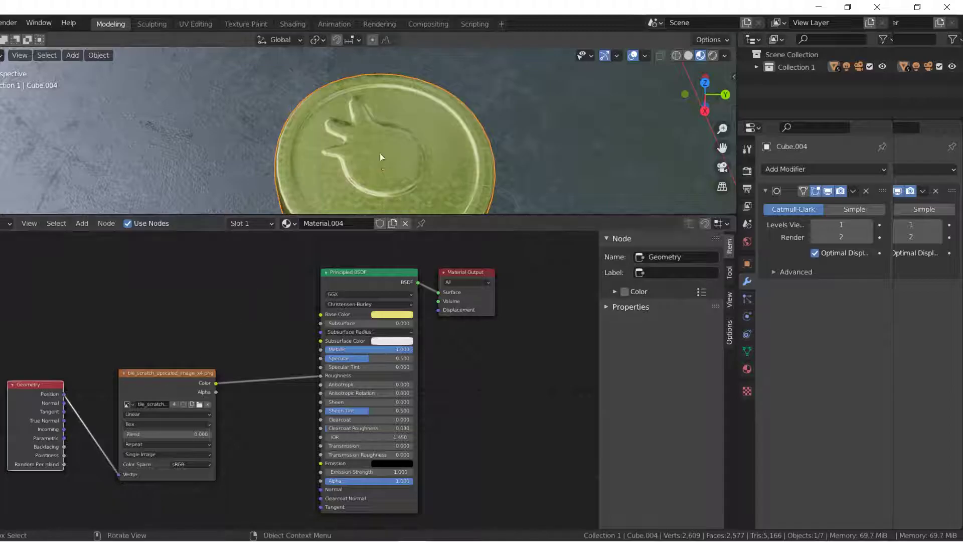
Insert a Vector Math node between Geometry and Image Texture, with its operation set to Scale and a value of 0.2
left_click(82, 224)
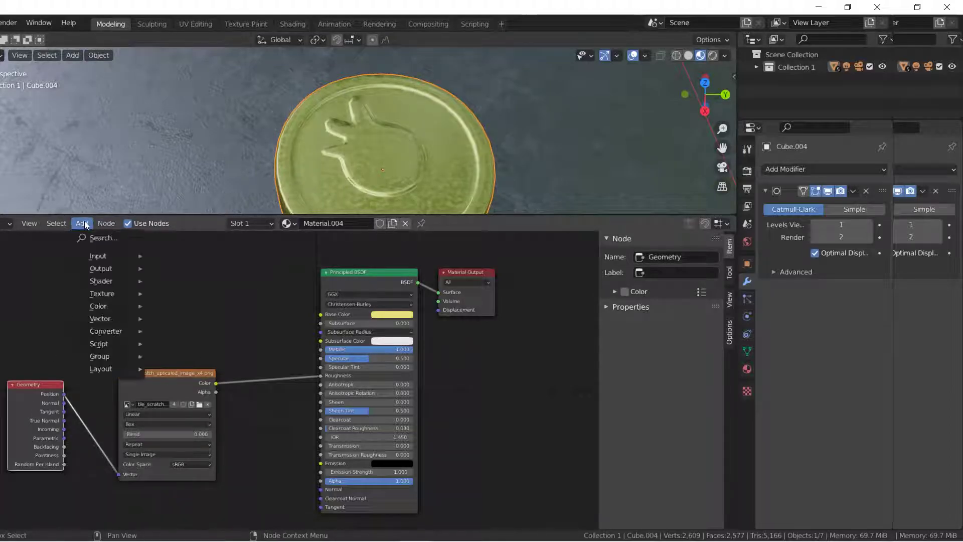
mouse_move(103, 330)
left_click(184, 318)
left_click(125, 426)
left_click(121, 416)
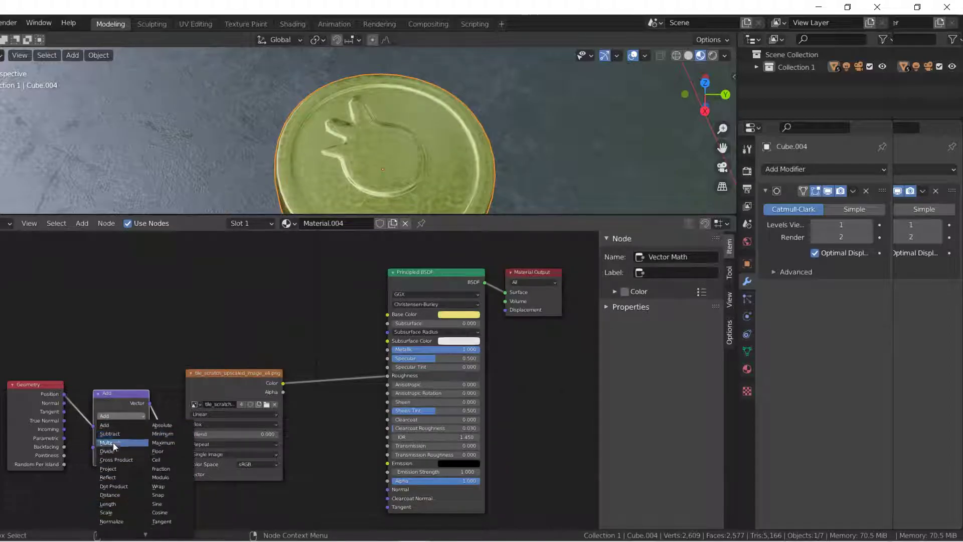
left_click(106, 512)
key("Return")
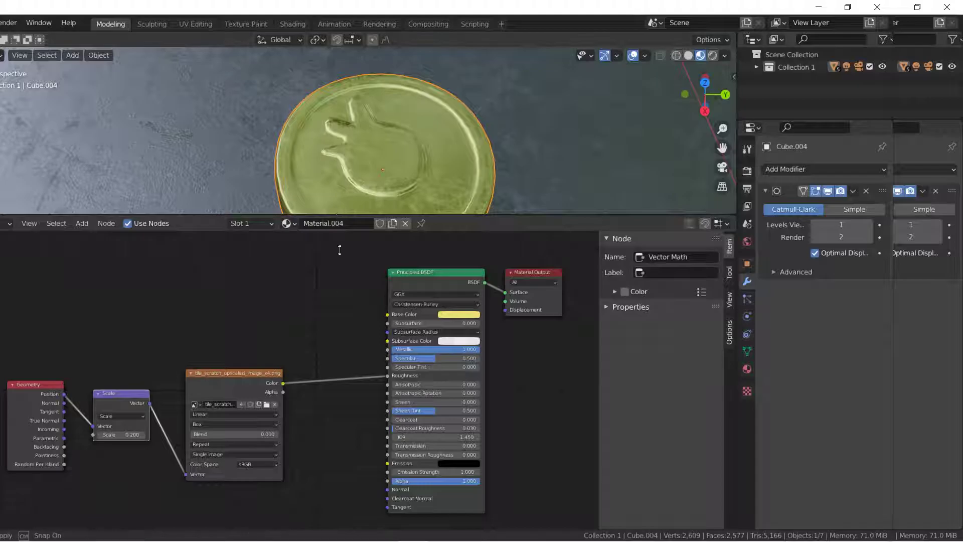
Shrink the node editor, then scale the coin's entire mesh uniformly by 0.65 in Edit Mode and return to Object Mode
left_click_drag(336, 217, 336, 479)
scroll(353, 194, "down", 2)
scroll(354, 190, "down", 4)
middle_click_drag(363, 219, 395, 222)
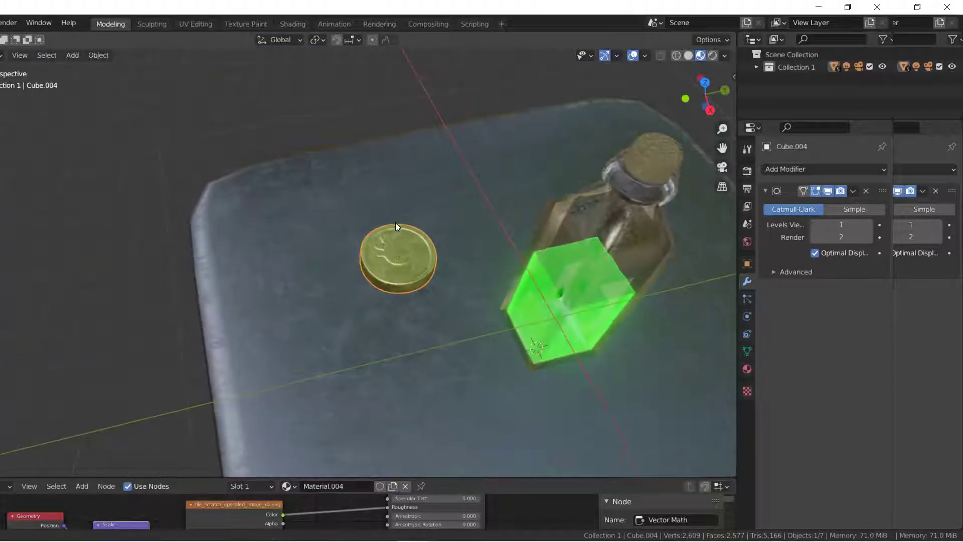
scroll(400, 223, "down", 5)
scroll(402, 227, "up", 3)
key("Tab")
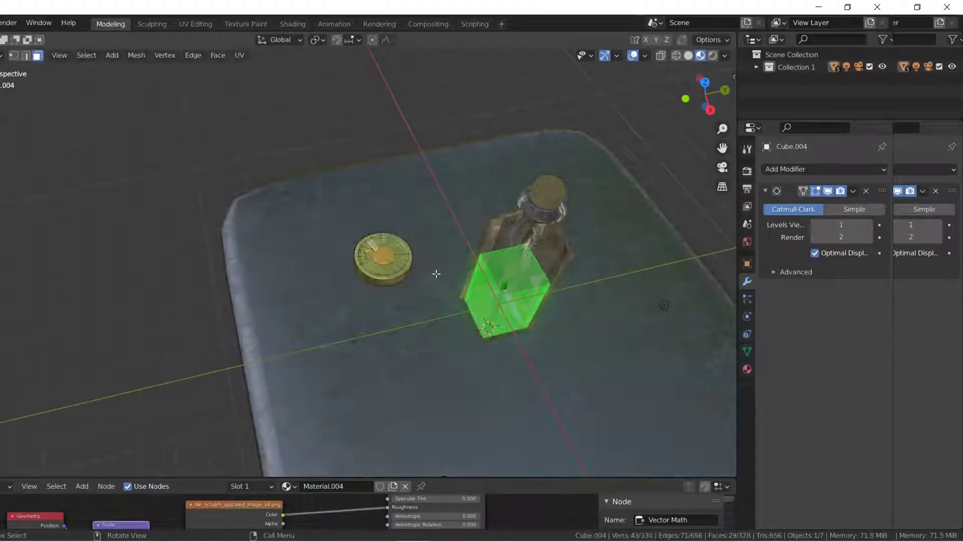
key("a")
key("s")
key("shift+z")
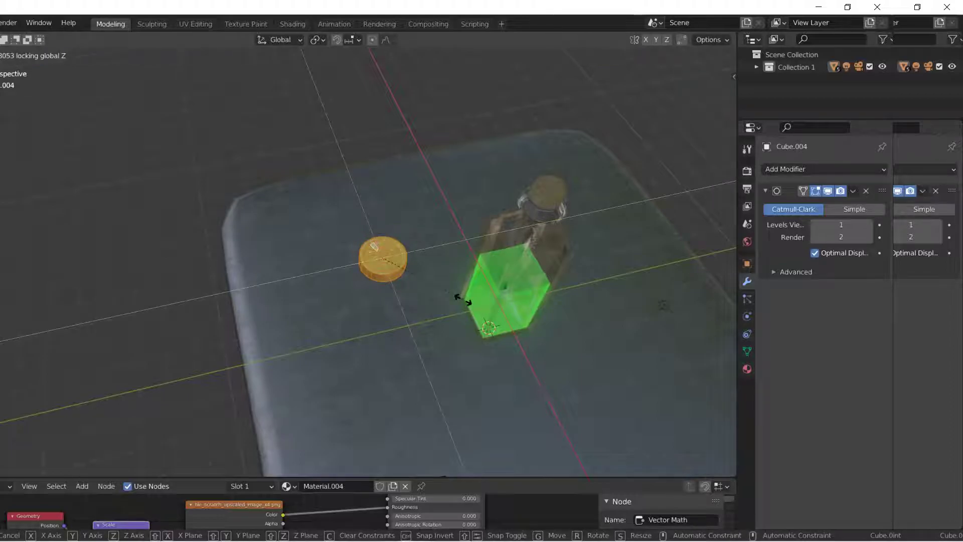
type(".5")
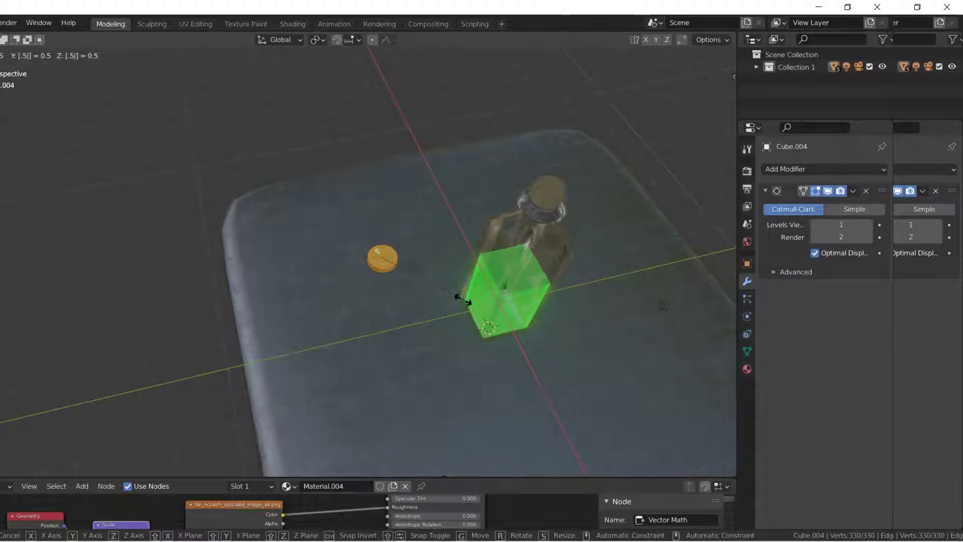
key("BackSpace")
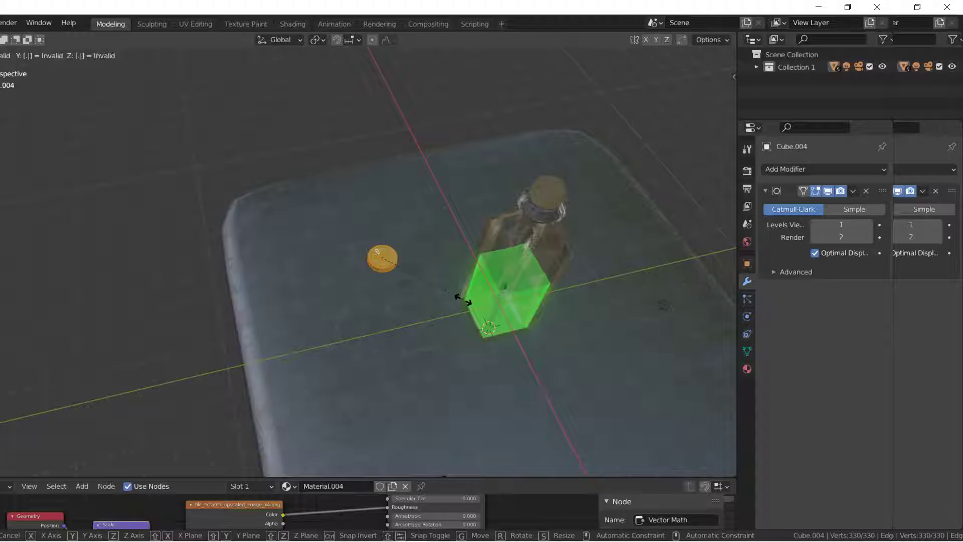
type("65")
key("Return")
key("Tab")
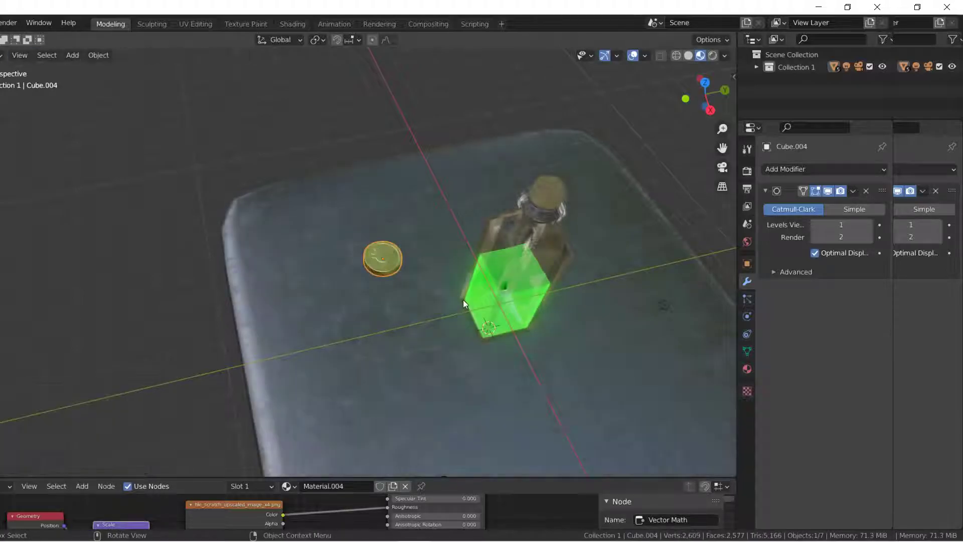
Duplicate the coin in place, raise the copy along Z and shift it along Y so it overlaps the original
key("shift+d")
right_click(462, 300)
key("g")
key("z")
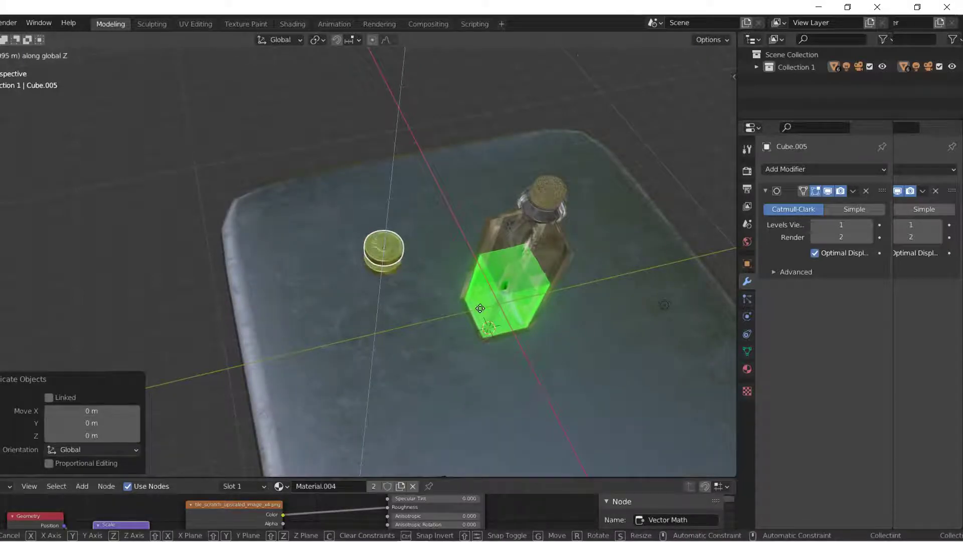
left_click(481, 308)
key("g")
key("x")
key("y")
left_click(501, 308)
Snap the 3D cursor to the second coin, rotate the coin about -13.7° around X and adjust its height along Z
key("shift+s")
left_click(441, 326)
key("r")
key("x")
left_click(452, 318)
key("g")
key("z")
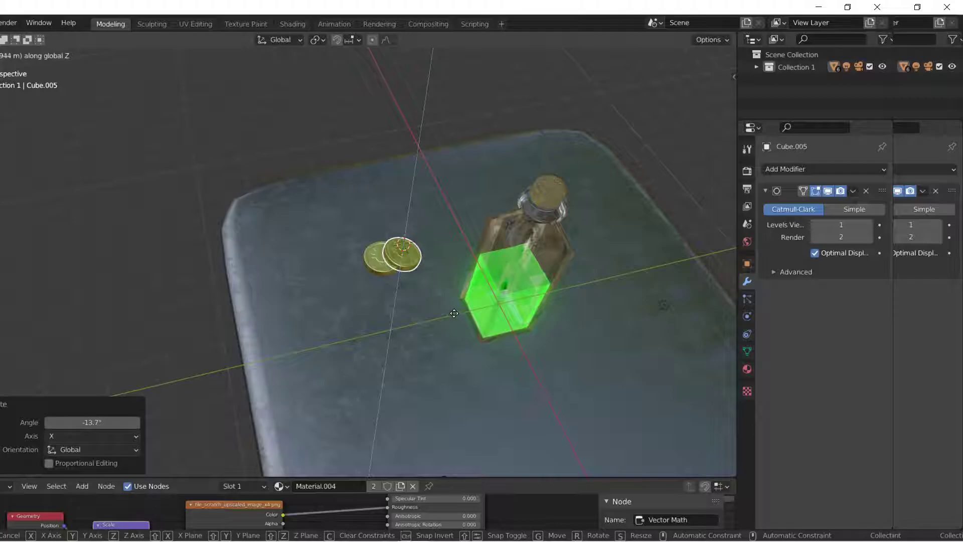
left_click(455, 314)
Duplicate the tilted coin and move the copy about 0.59 m along Y
key("shift+d")
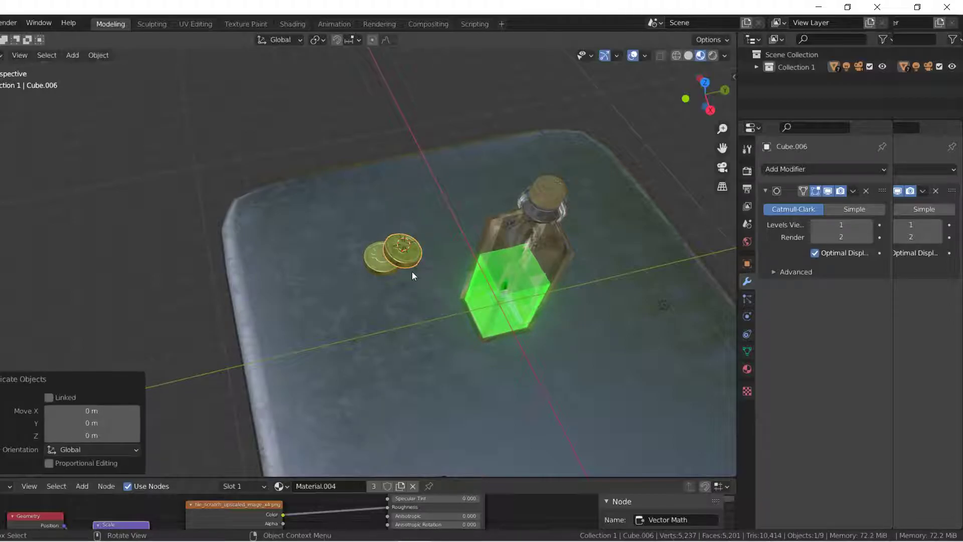
key("y")
left_click(441, 264)
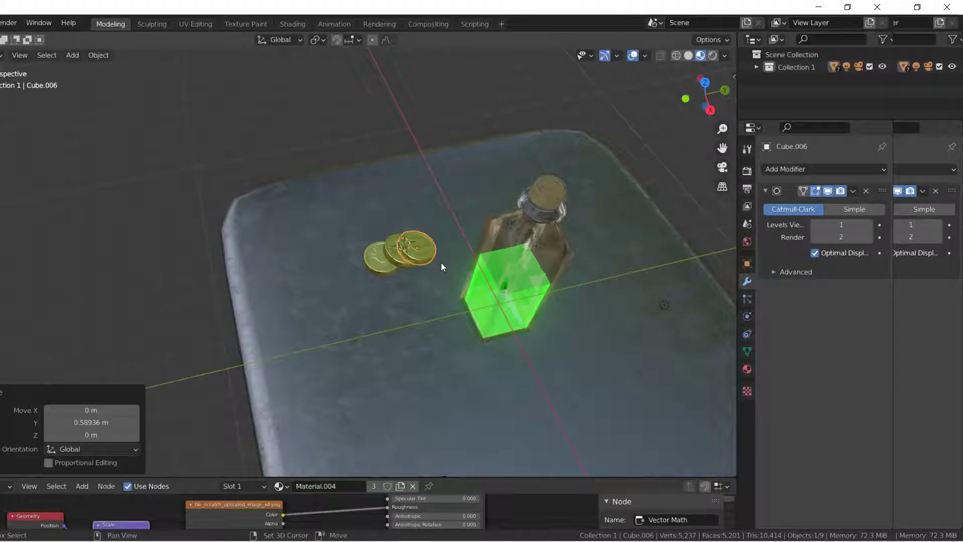
Snap the 3D cursor to the third coin, tilt the coin further around X and raise it about 0.18 m along Z
key("shift+s")
left_click(442, 332)
key("s")
key("x")
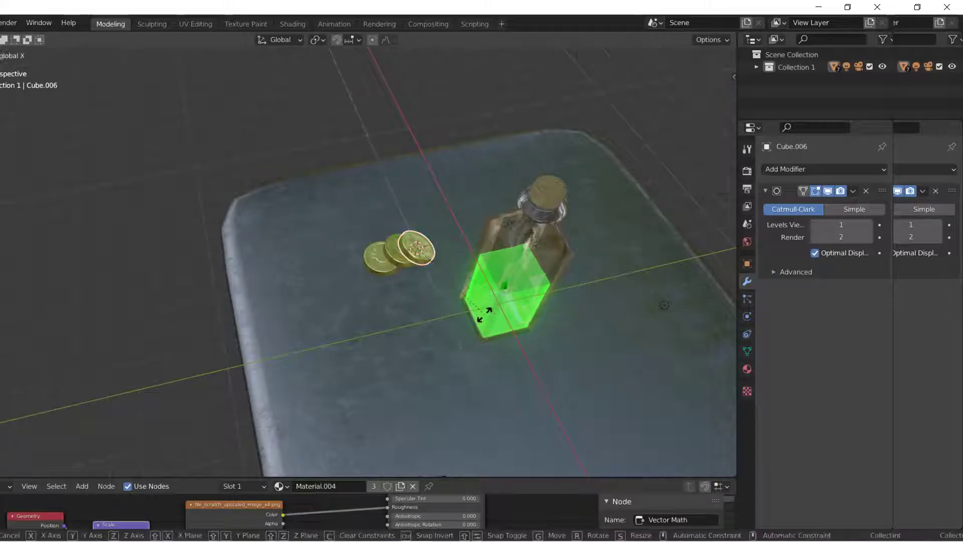
left_click(487, 314)
key("g")
key("z")
left_click(480, 296)
Hide the viewport overlays and examine the coins beside the bottle
middle_click_drag(479, 296, 463, 261)
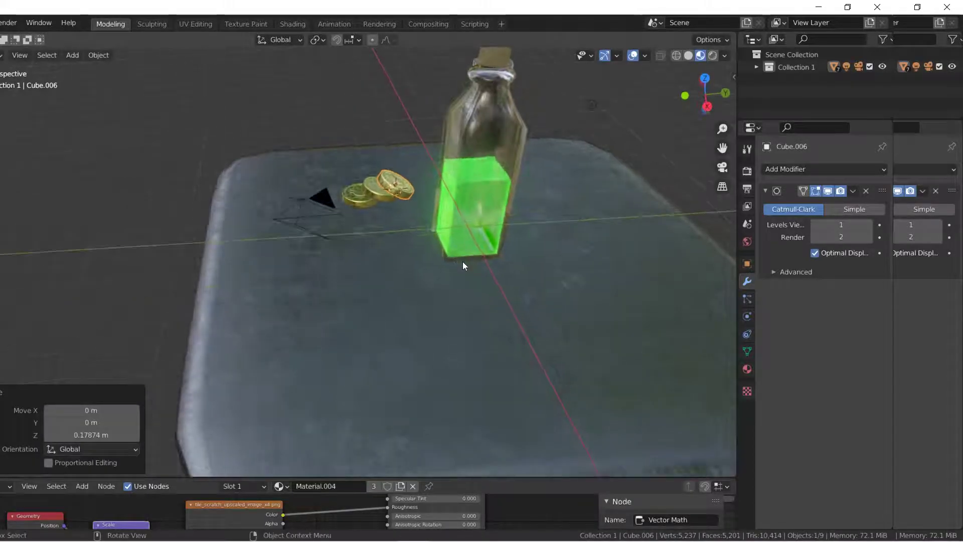
key("a")
left_click(632, 55)
middle_click_drag(486, 160, 492, 184)
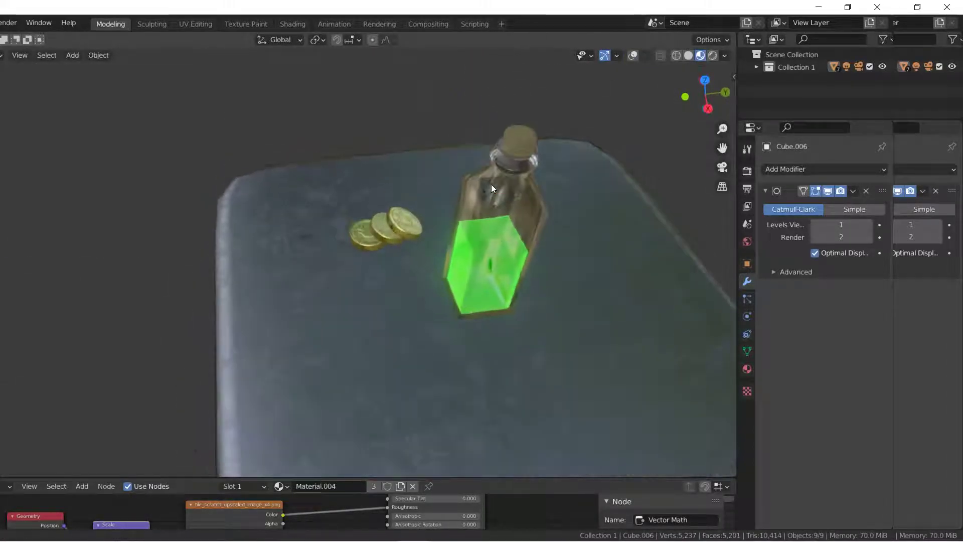
left_click(402, 215)
key("shift+s")
left_click(404, 288)
key("r")
key("z")
key("z")
right_click(499, 226)
Show the viewport overlays again and rotate the third coin, nearest the bottle, about 141° around its local Z axis
left_click(634, 55)
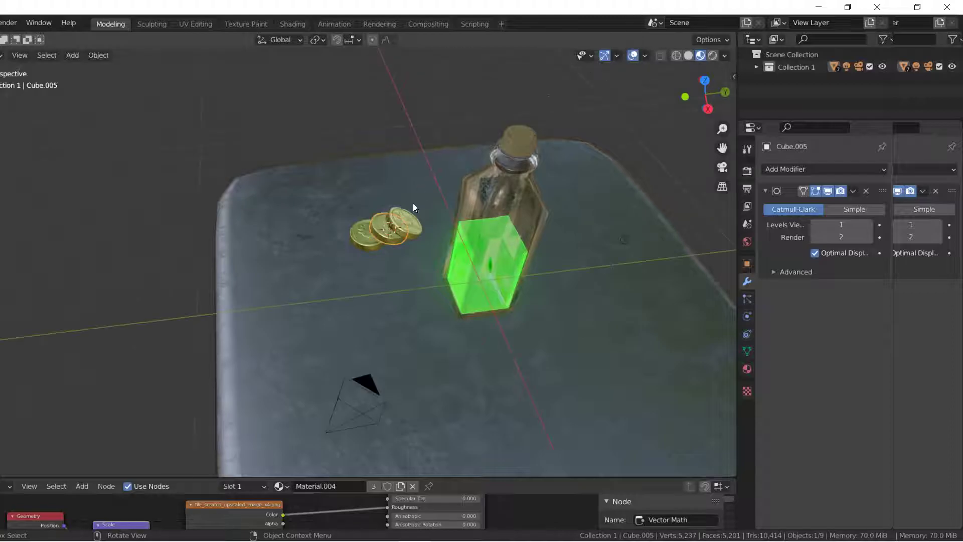
left_click(418, 228)
key("shift+s")
key("g")
key("z")
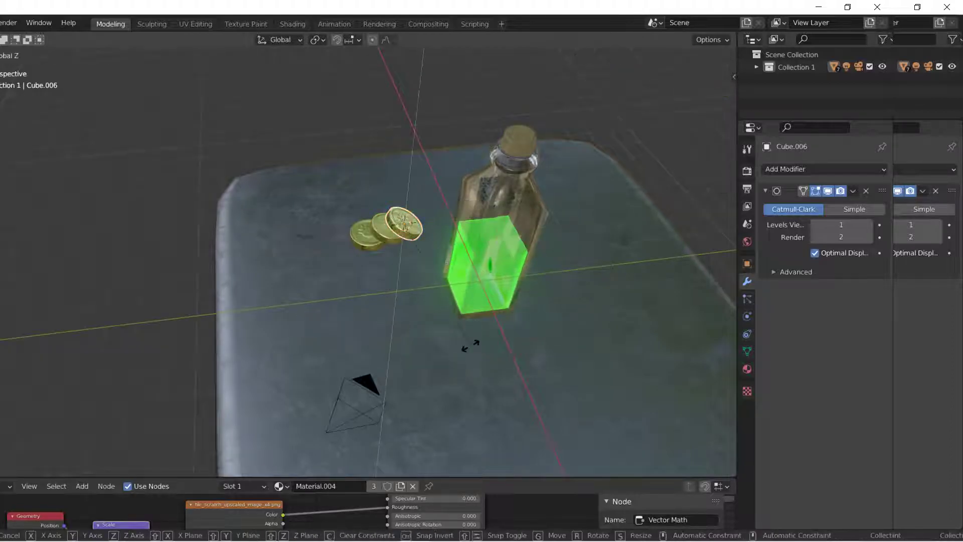
left_click(426, 119)
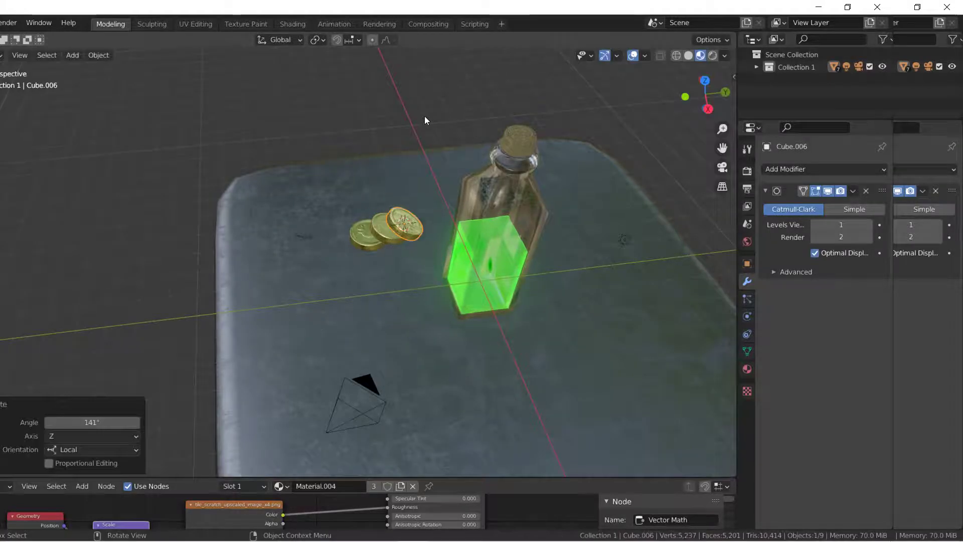
Rotate the middle coin about -95.5° around its local Z axis and hide the viewport overlays
left_click(385, 230)
key("r")
key("z")
key("z")
left_click(387, 337)
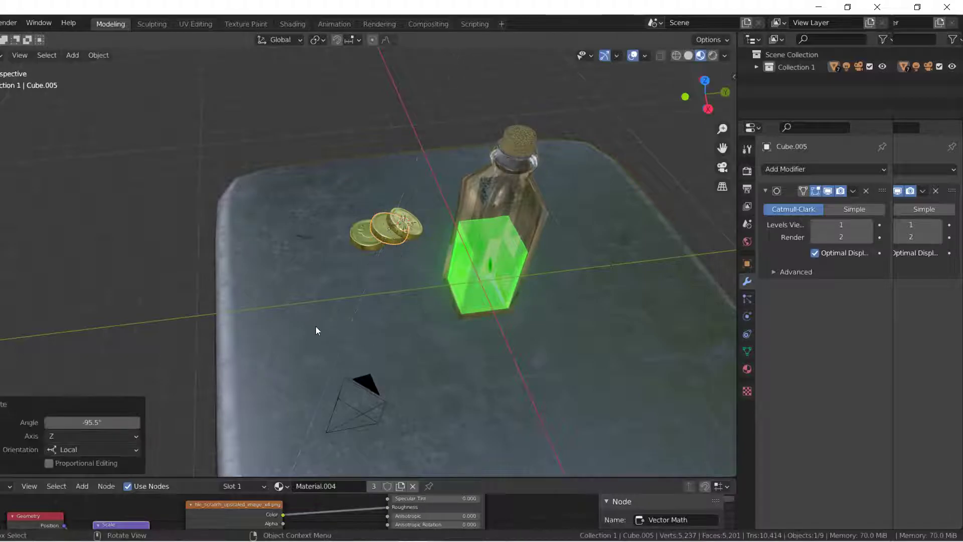
left_click(633, 56)
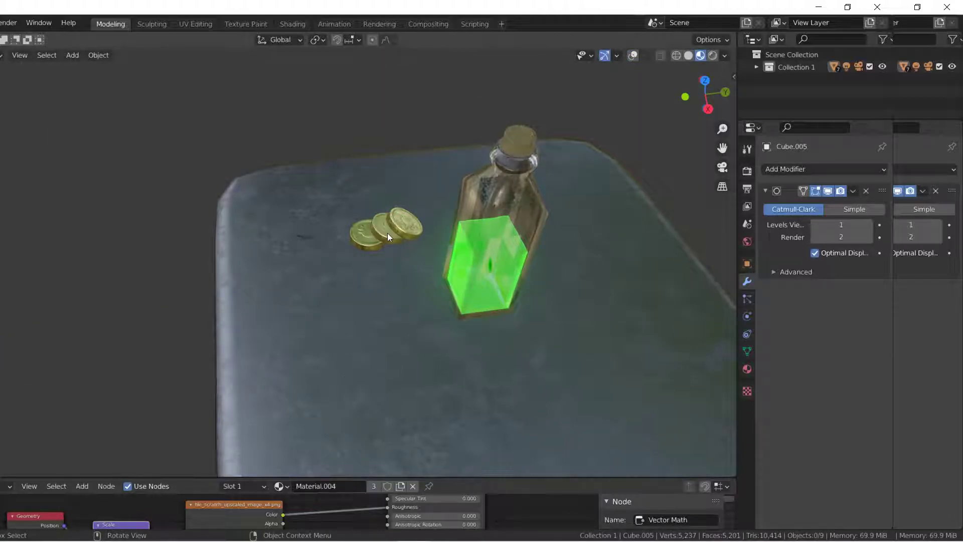
Duplicate the middle coin and move the copy along the global X axis, in front of the overlapping row
key("shift+d")
key("z")
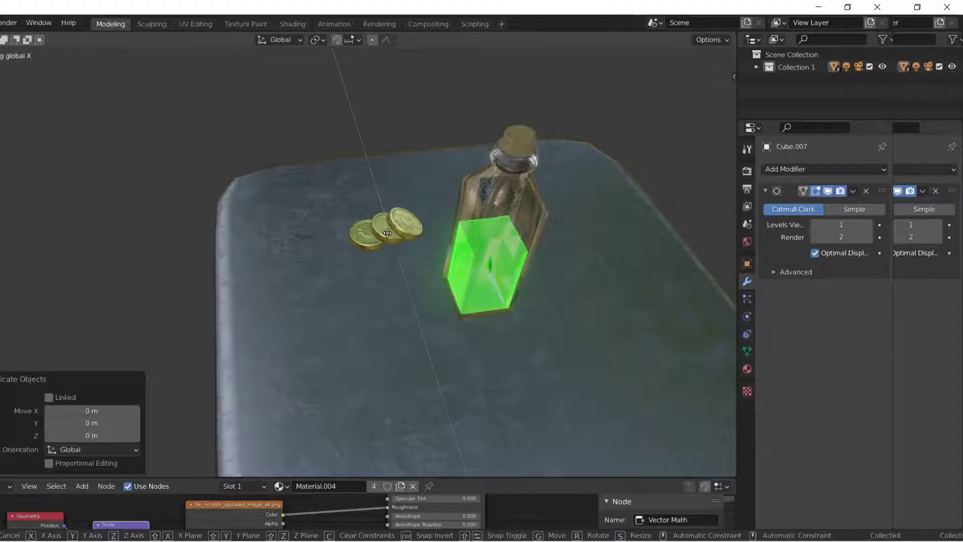
left_click(409, 268)
Snap the 3D cursor to the fourth coin, rotate the coin about 12.1° around the global X axis and deselect it
key("shift+s")
left_click(432, 329)
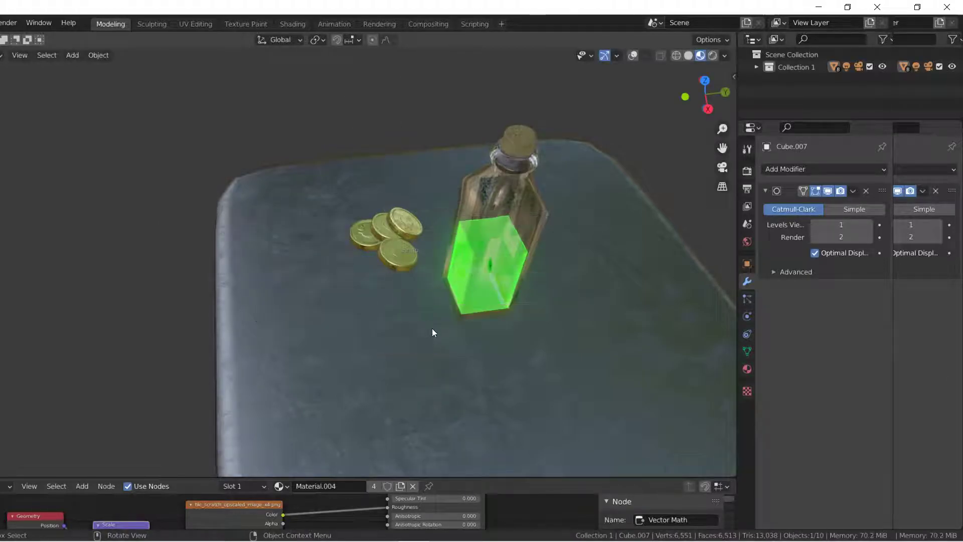
key("s")
key("x")
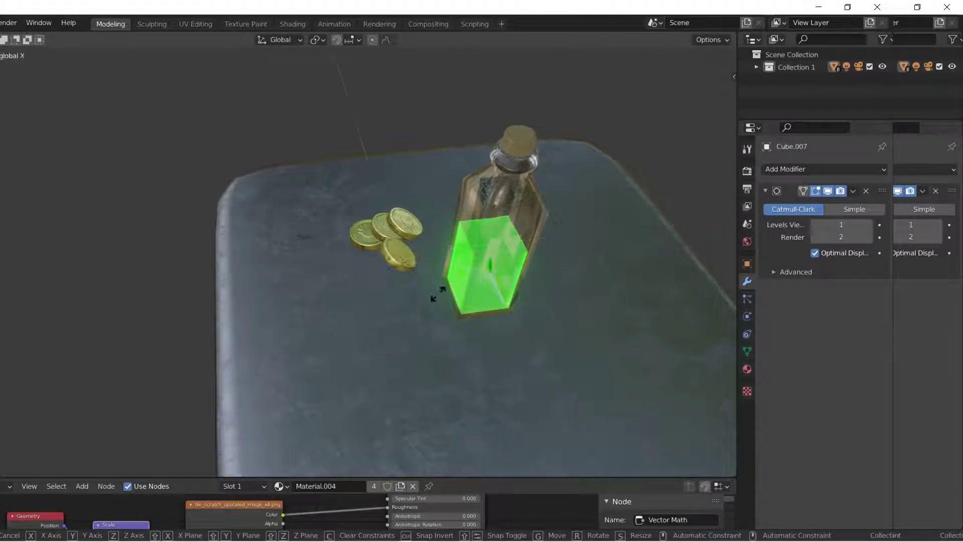
left_click(430, 273)
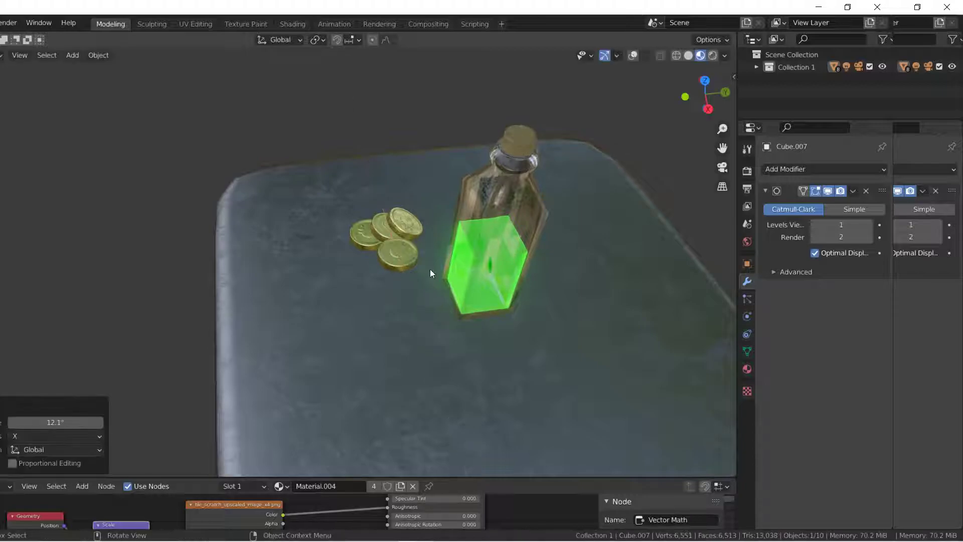
left_click(431, 273)
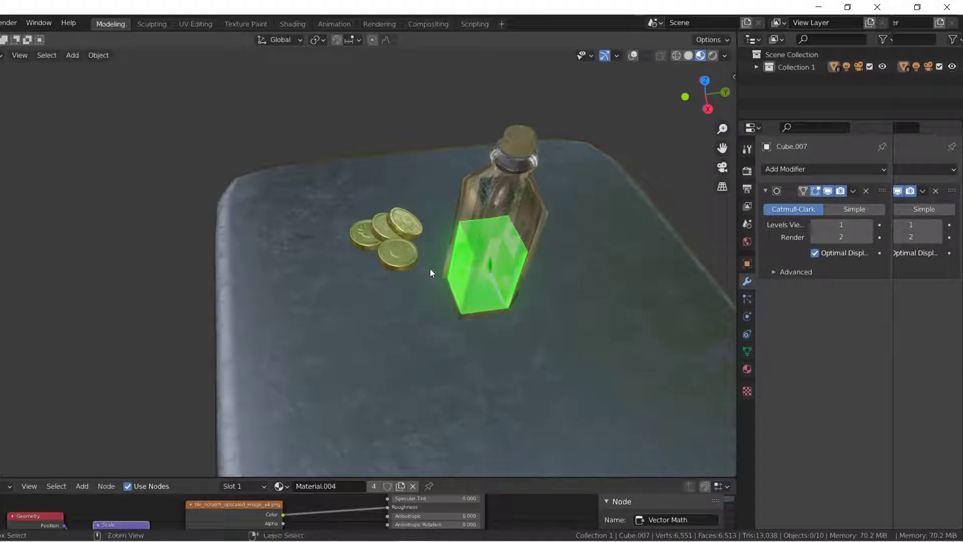
mouse_move(475, 536)
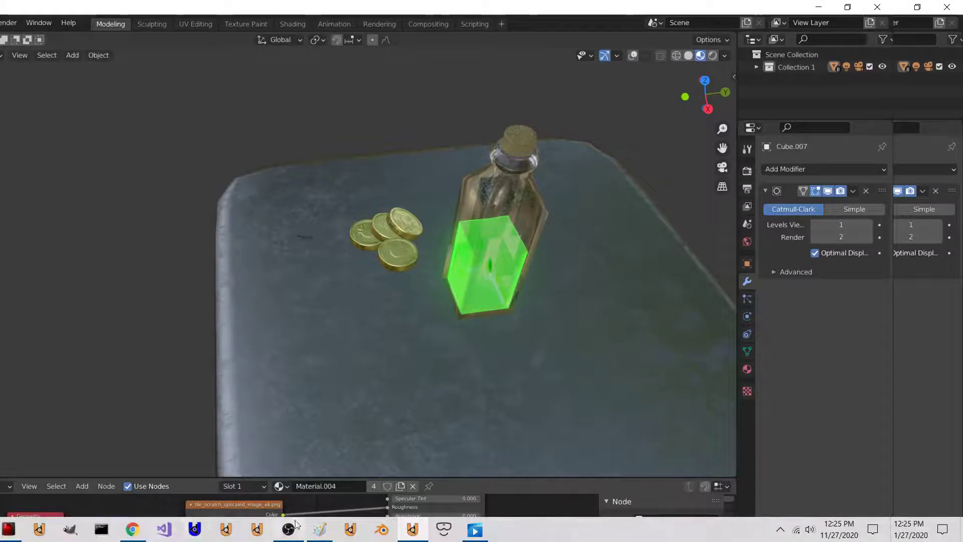